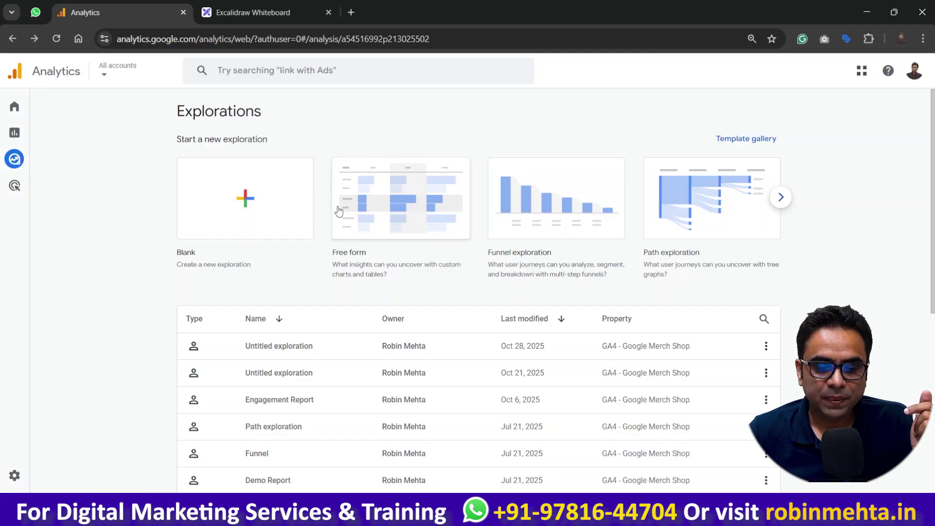
Create a blank exploration and set its technique to Segment overlap.
click(261, 201)
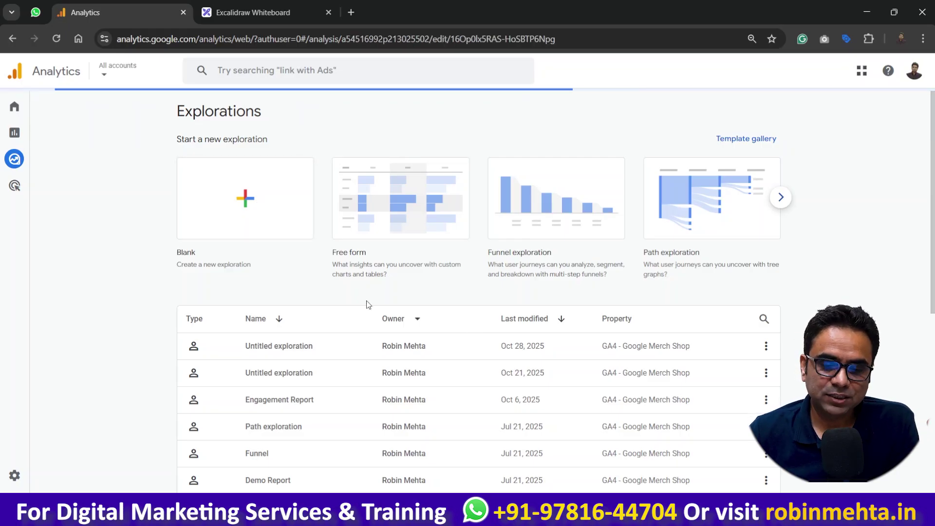
click(286, 151)
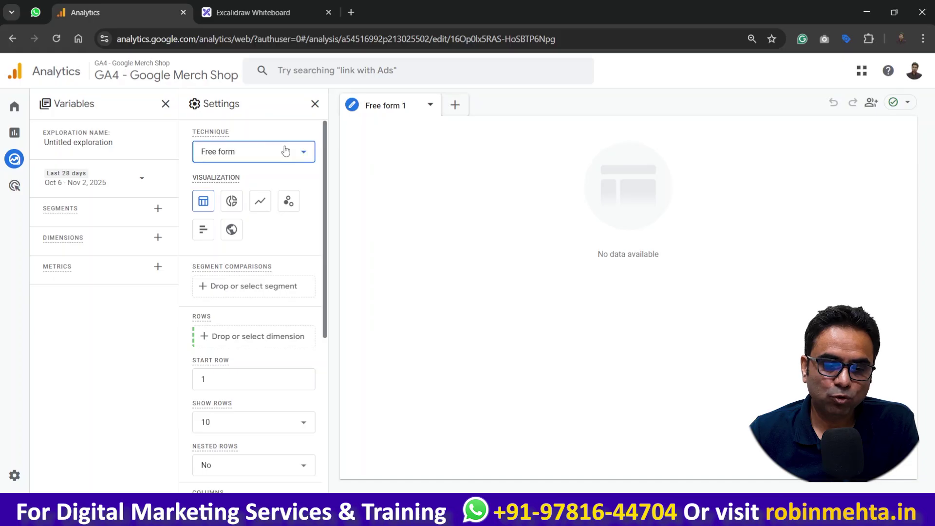
click(284, 259)
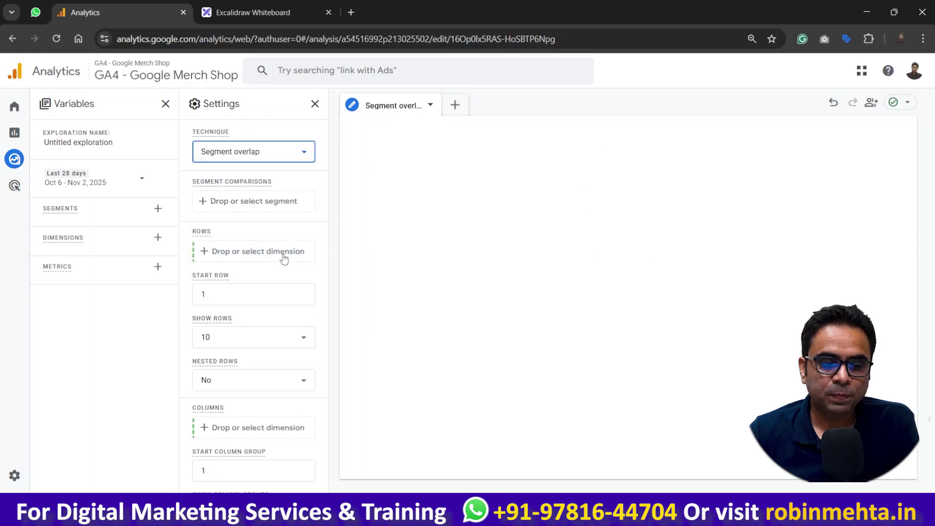
Add the predefined Organic traffic and Paid traffic segments to the exploration's variables.
click(159, 209)
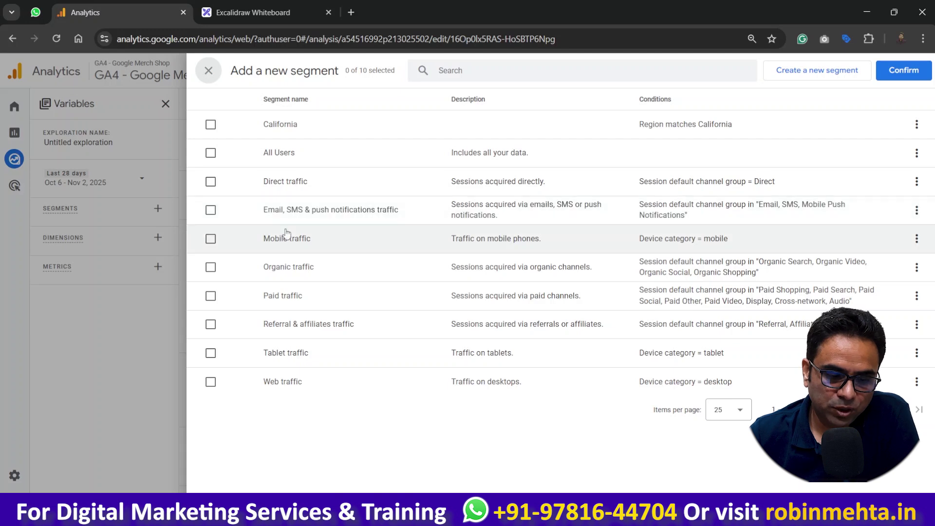
click(210, 267)
click(210, 296)
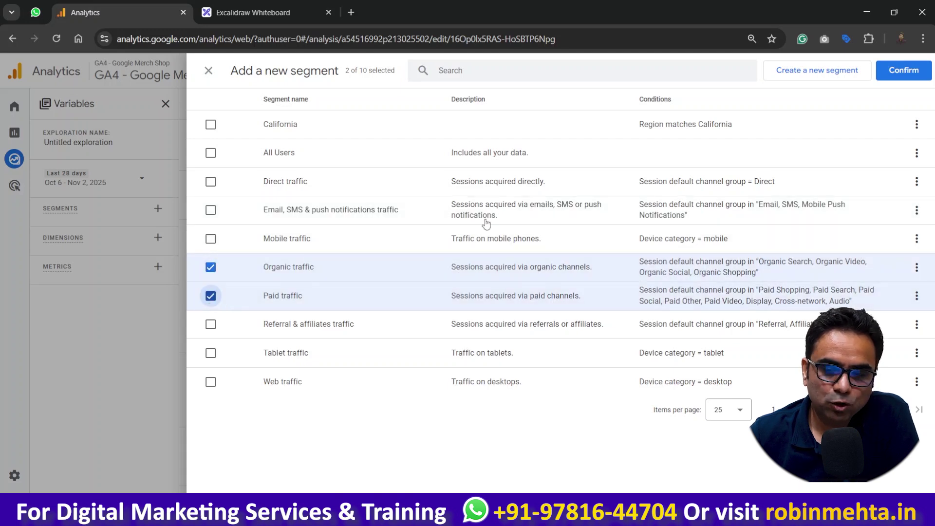
click(878, 73)
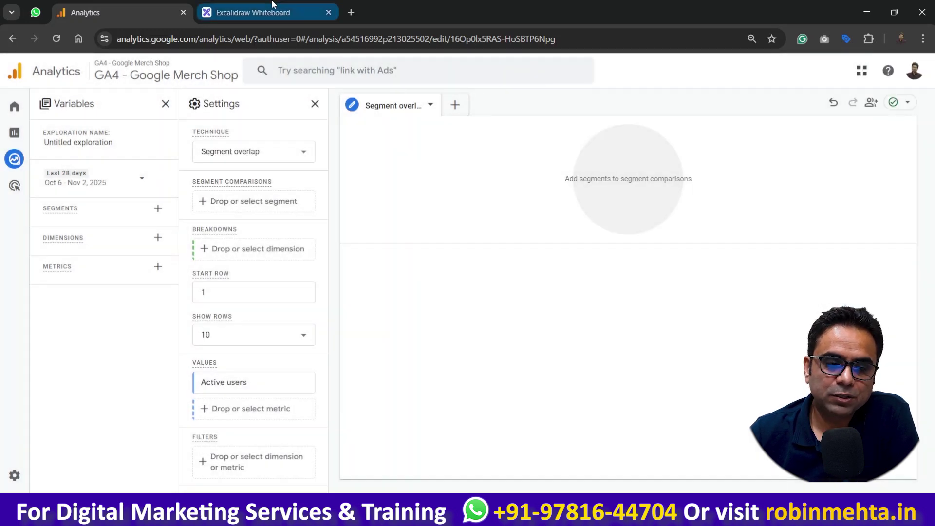
click(292, 12)
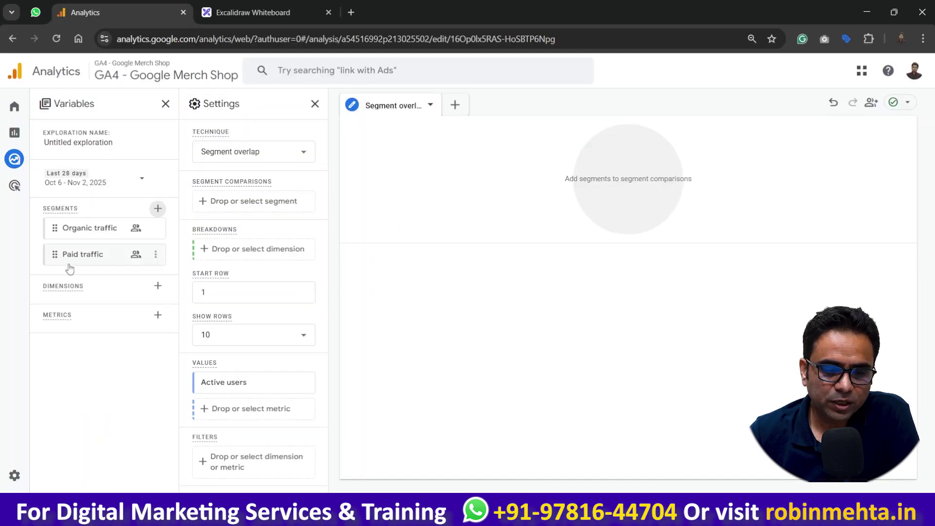
Apply the Organic traffic and Paid traffic segments to the segment comparisons.
double_click(84, 229)
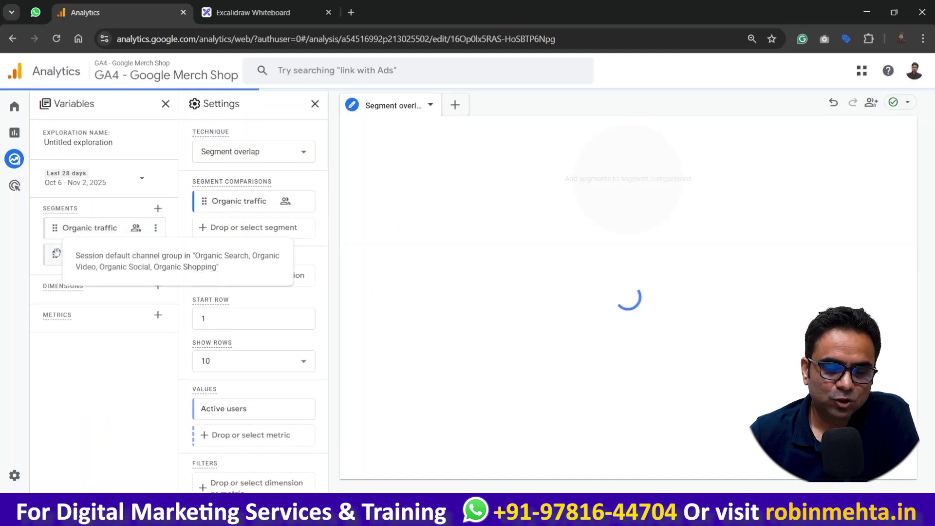
double_click(56, 254)
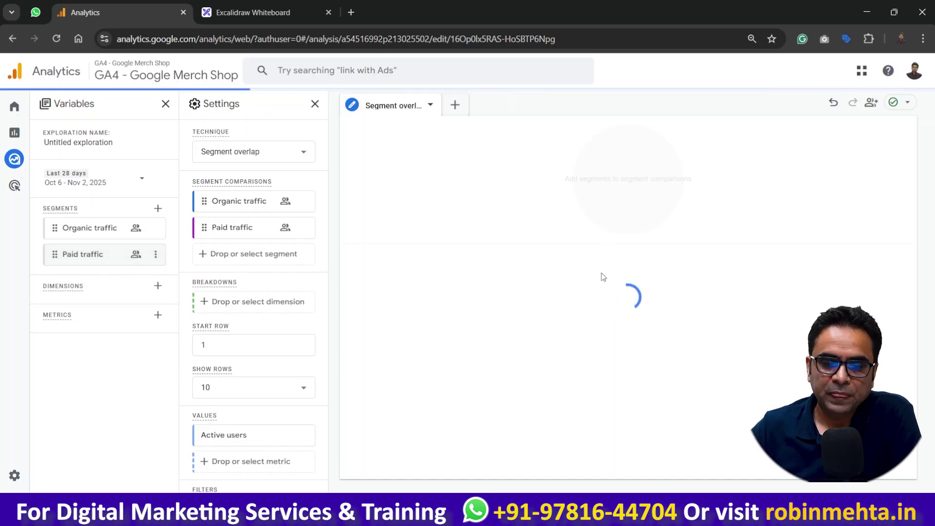
click(294, 10)
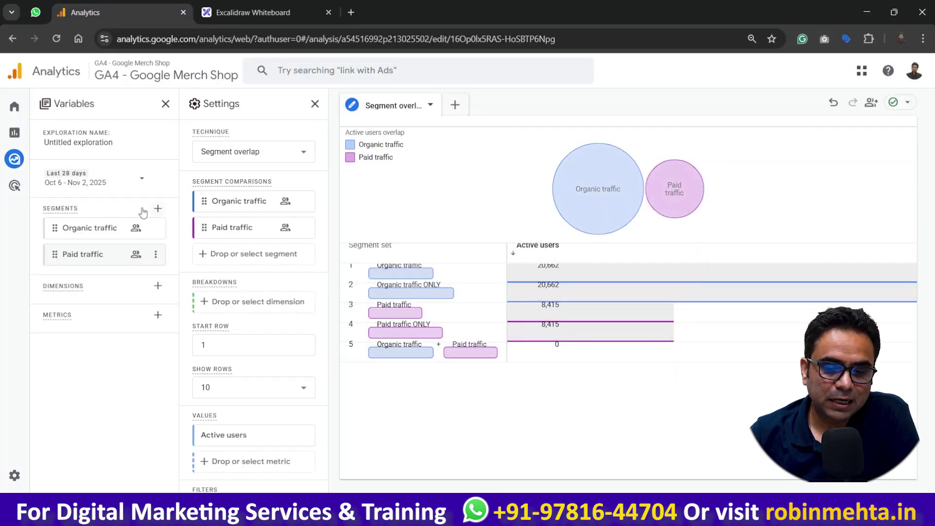
Start a new custom user segment and name it Purchase.
mouse_move(100, 233)
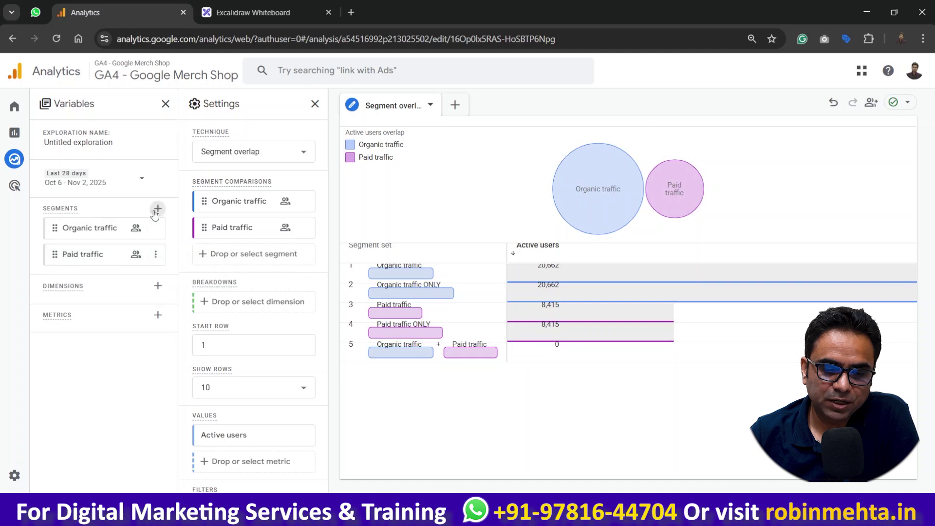
click(156, 209)
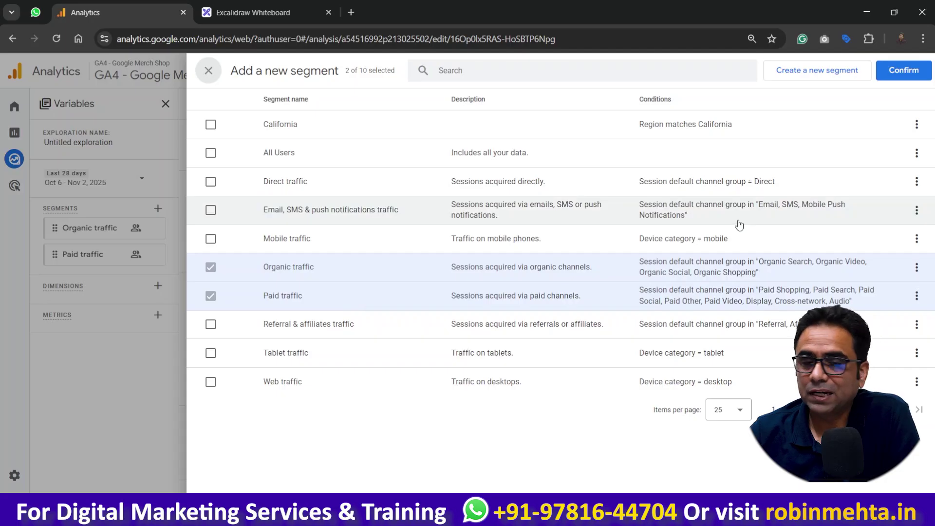
click(817, 70)
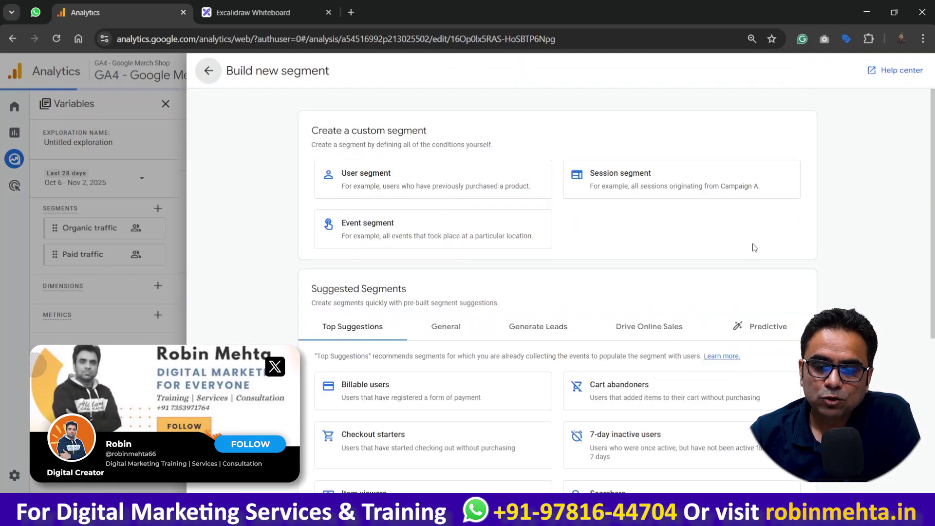
scroll(632, 319, down, 4)
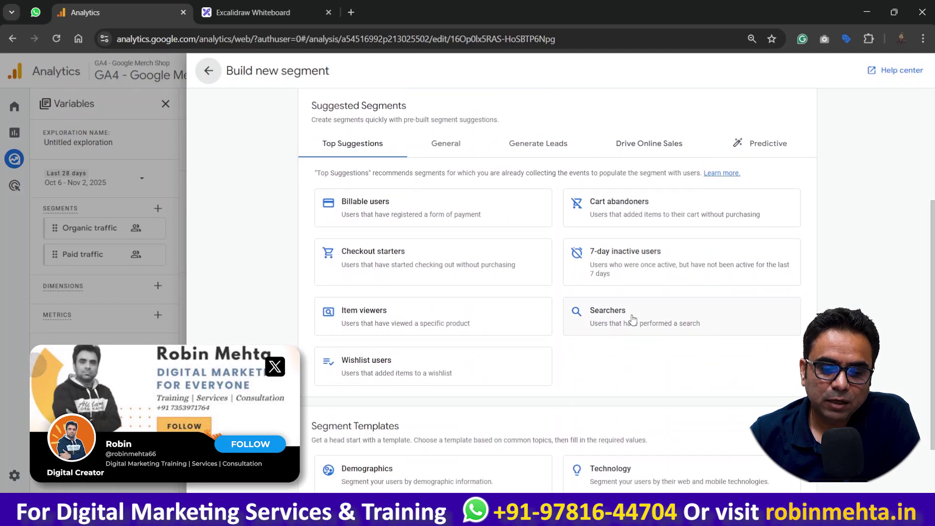
scroll(633, 319, up, 4)
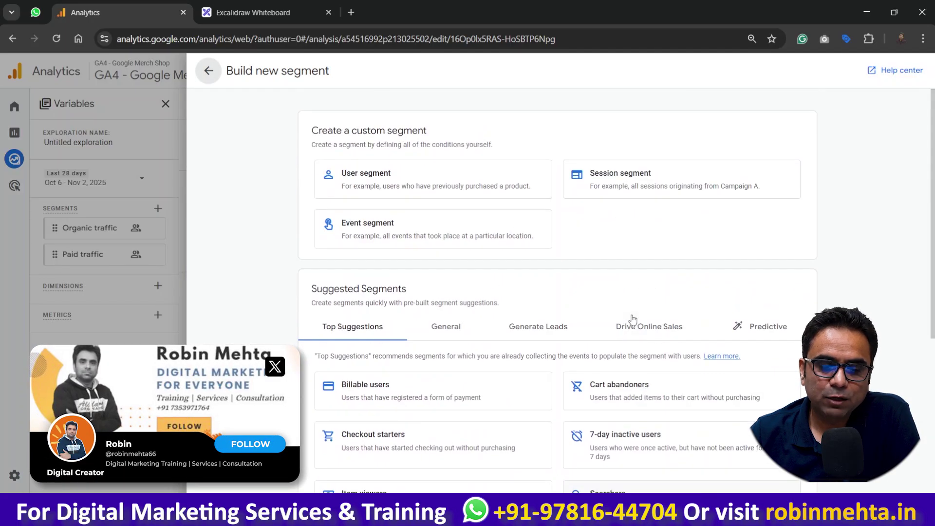
click(422, 184)
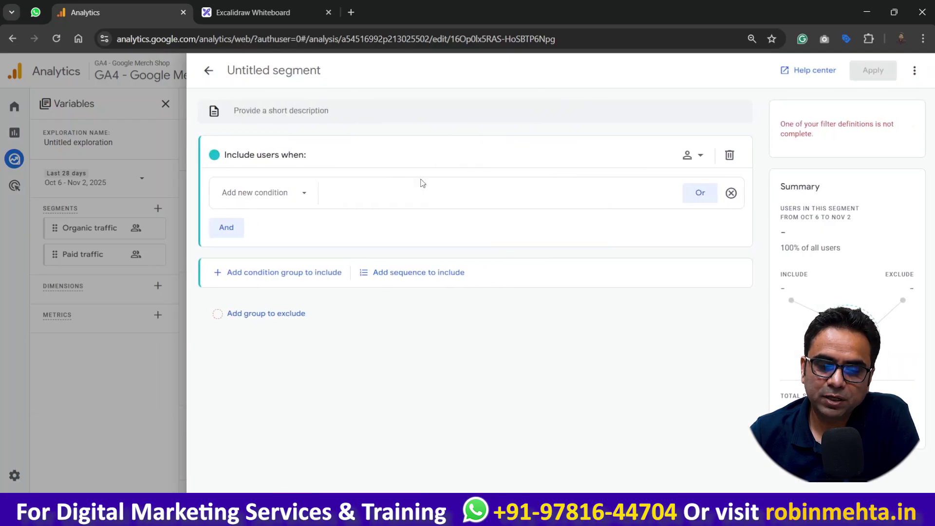
click(284, 69)
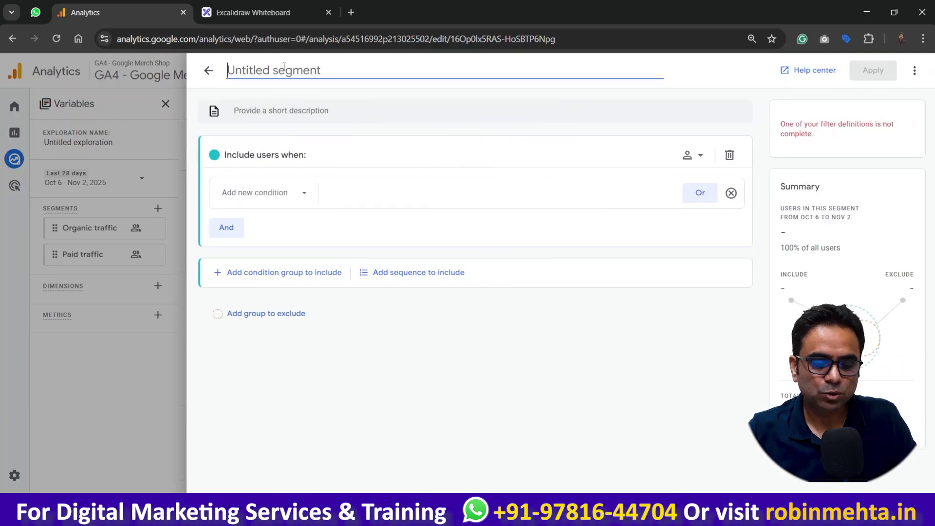
text(Purchase)
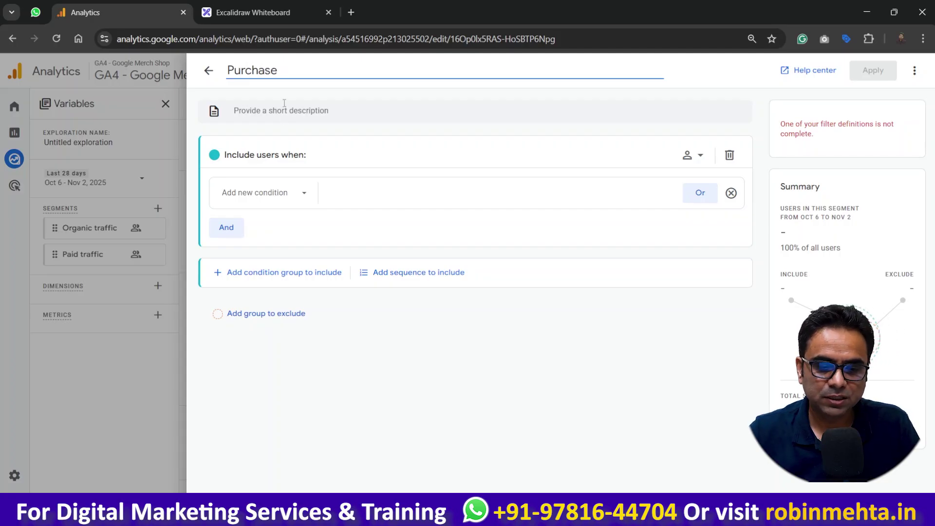
Set the Purchase segment to include users with the purchase event and apply it to the exploration.
click(266, 197)
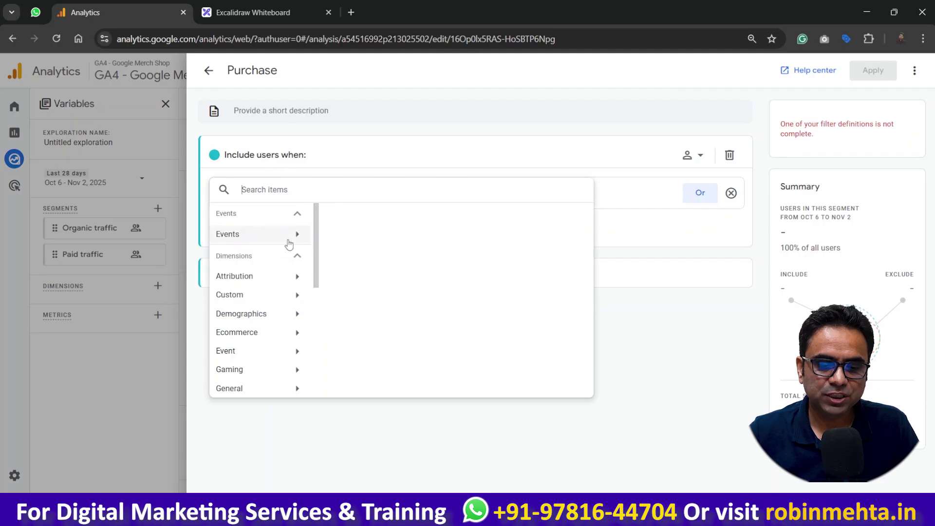
click(291, 241)
scroll(336, 249, down, 3)
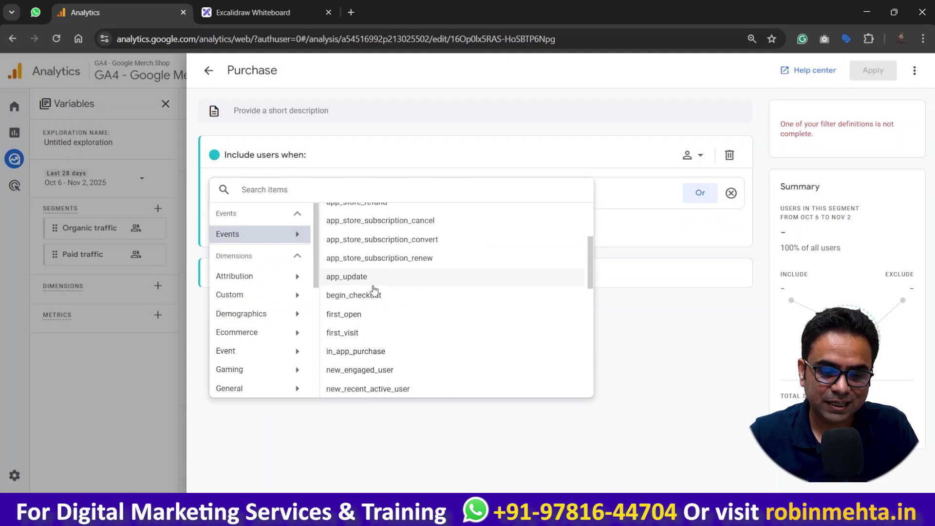
scroll(375, 295, down, 5)
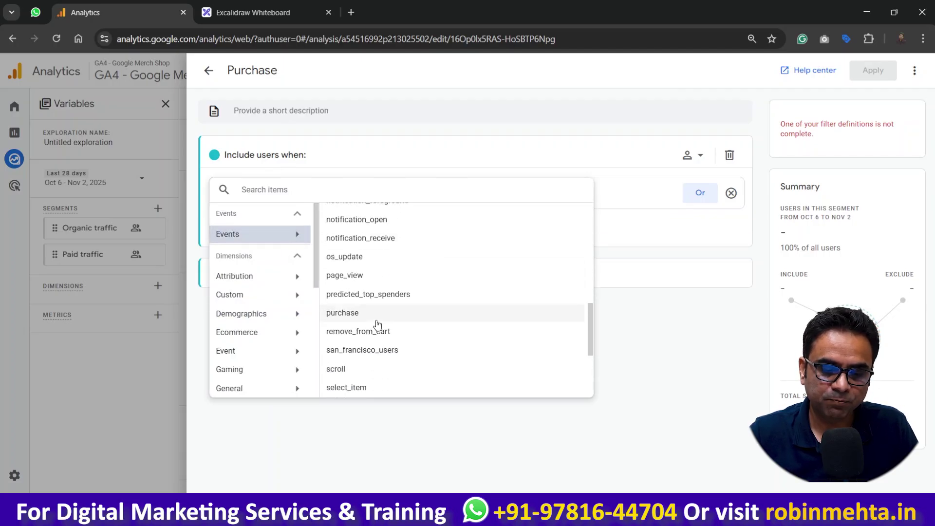
click(364, 316)
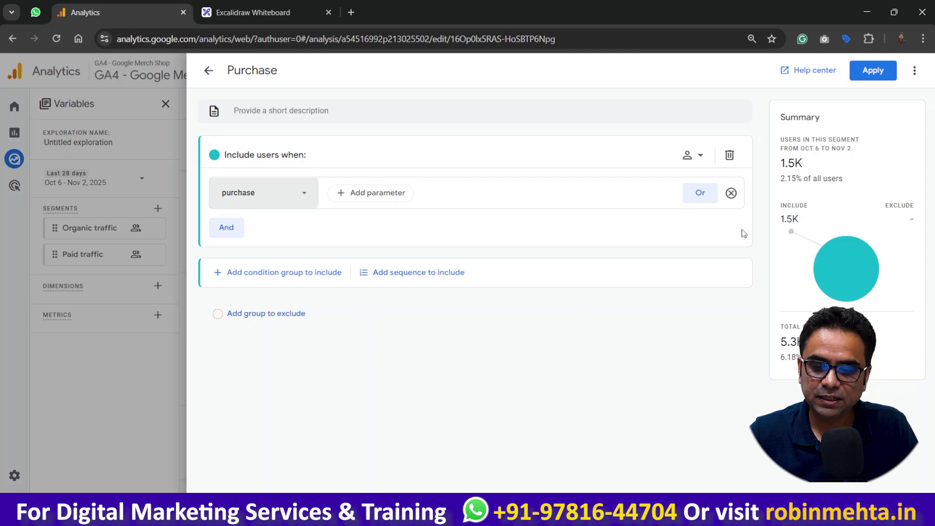
click(876, 73)
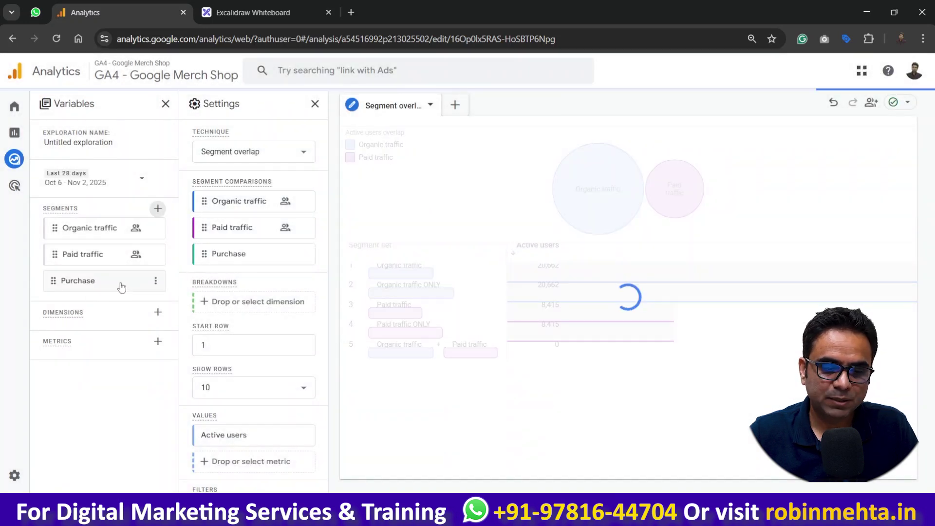
Switch to Calculator and divide the 404 organic traffic purchasers by the 20662 organic traffic users.
mouse_move(540, 267)
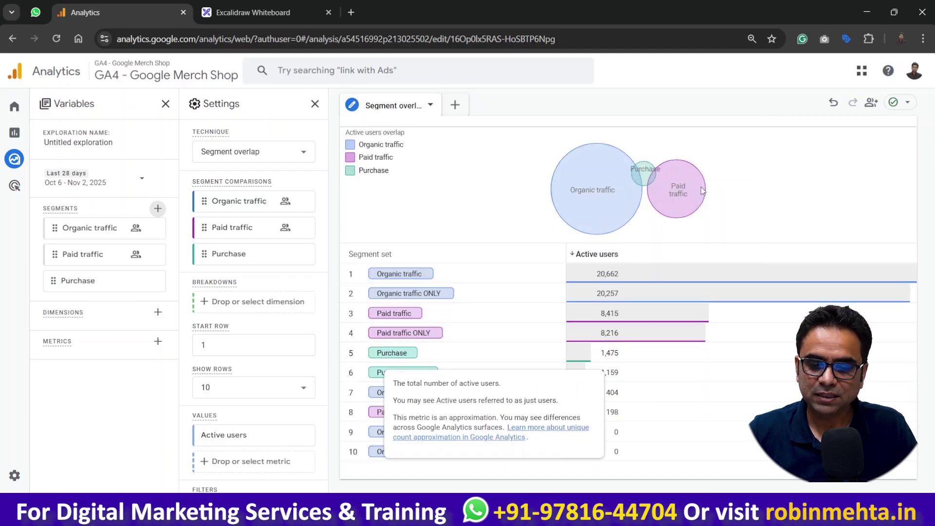
mouse_move(644, 171)
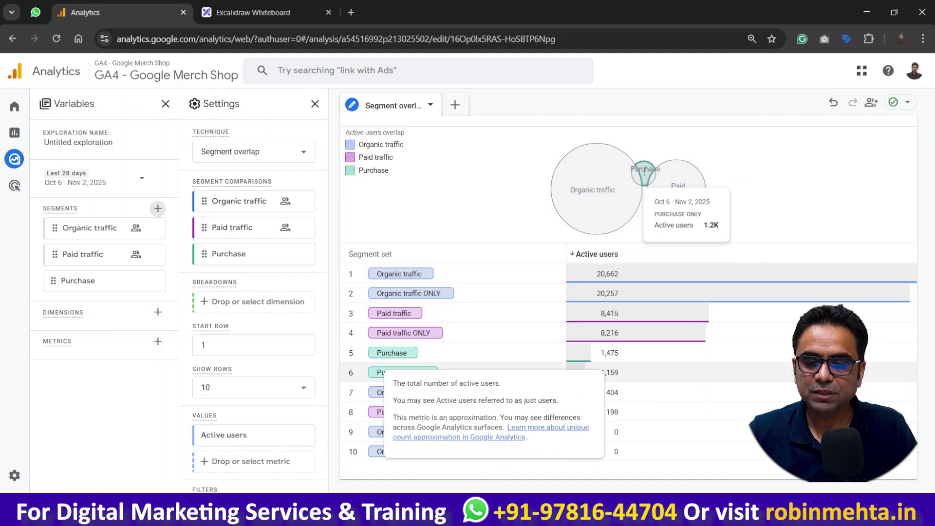
mouse_move(668, 188)
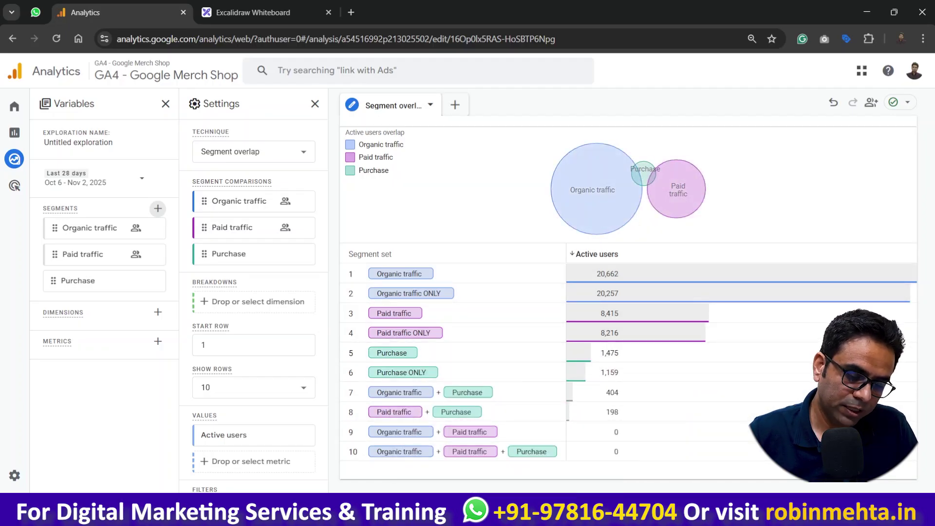
right_click(418, 516)
click(381, 480)
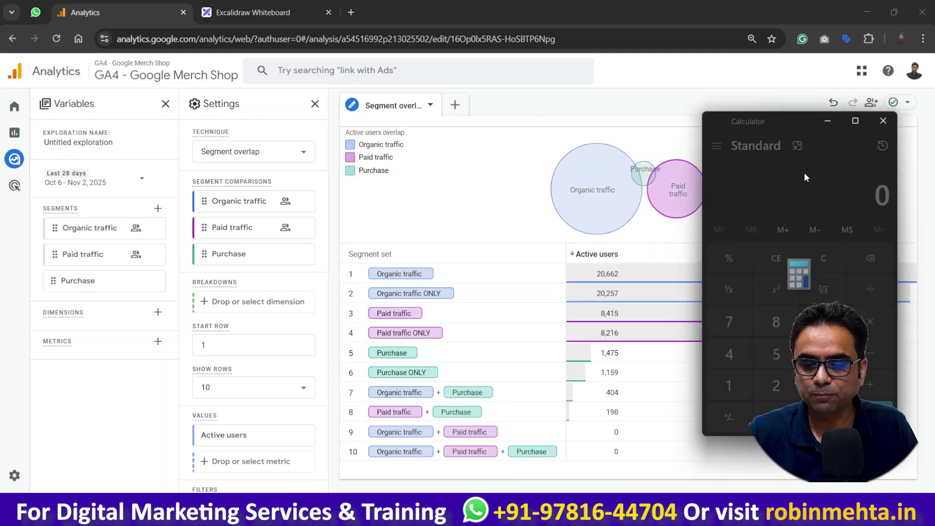
drag(790, 124, 215, 78)
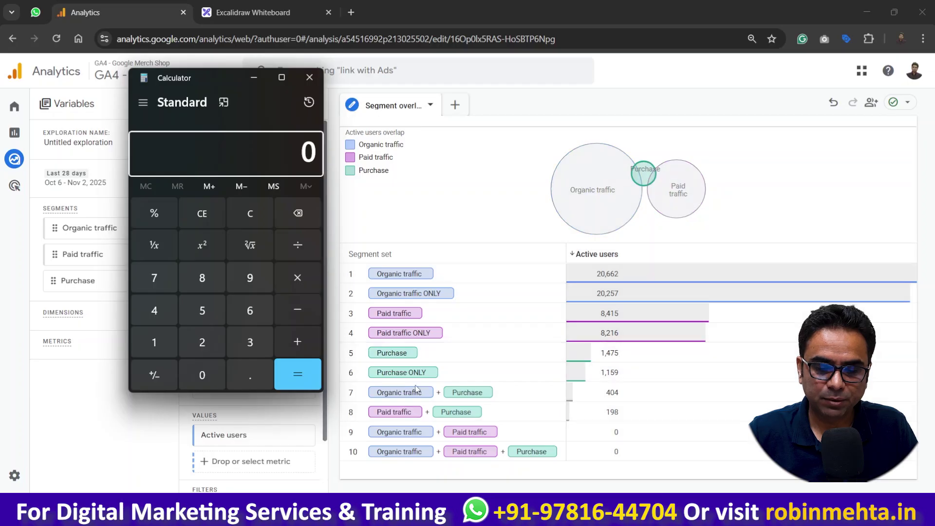
mouse_move(599, 212)
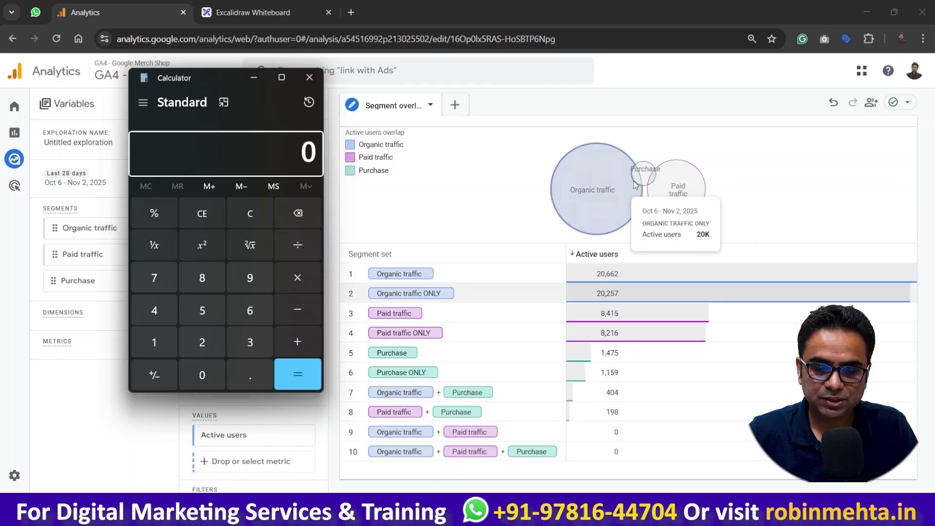
text(404 ÷ )
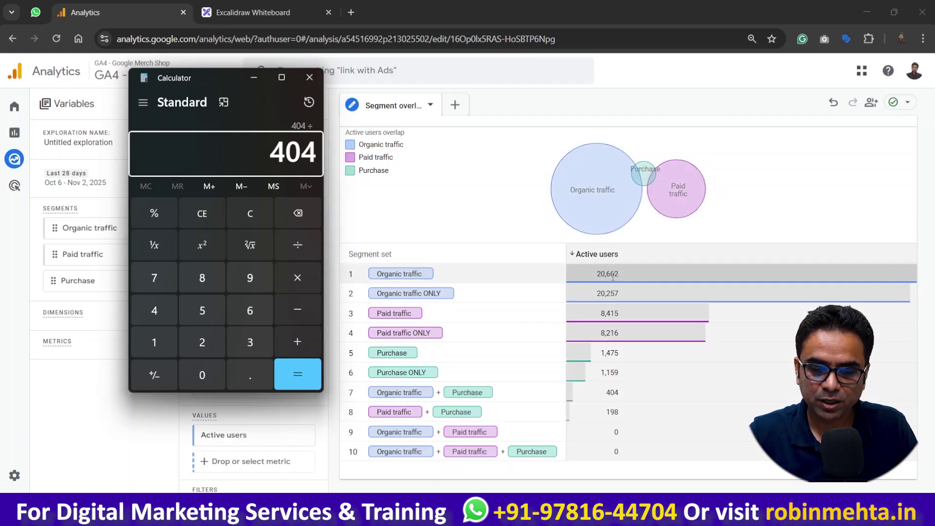
text(20662)
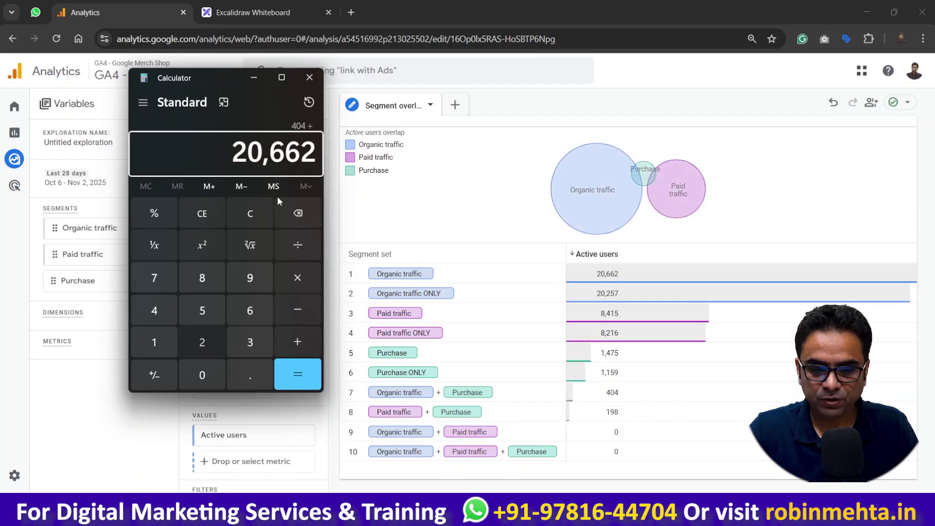
key(Return)
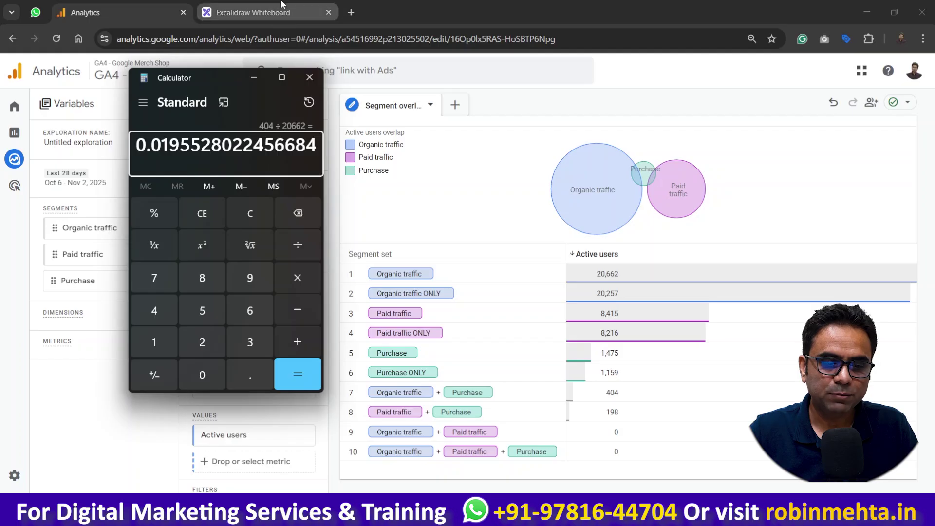
Switch to the Excalidraw whiteboard and add the text "1.9%" below the Organic Traffic box.
click(252, 12)
key(t)
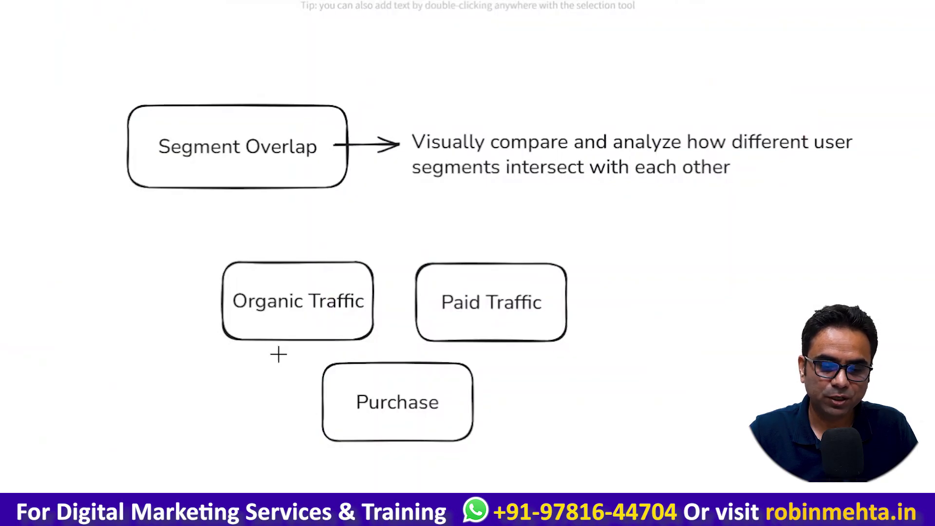
click(250, 382)
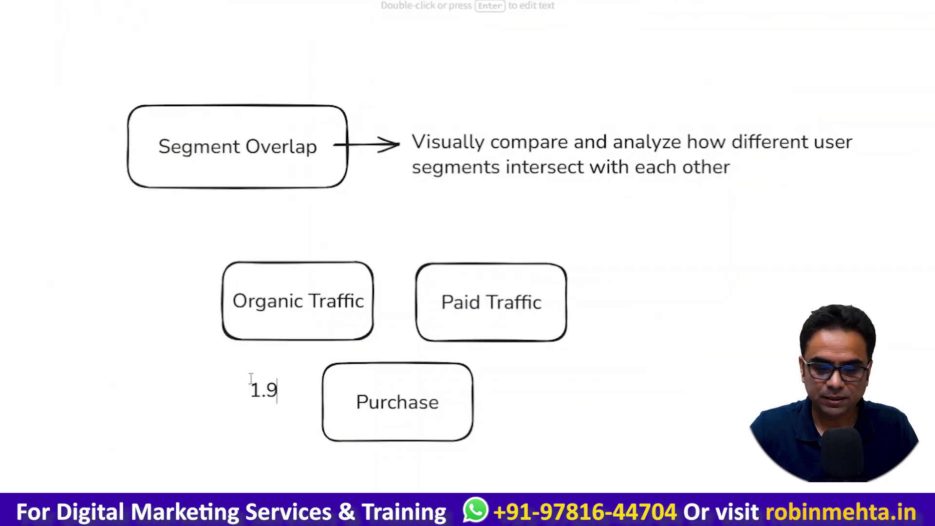
text(1.9%)
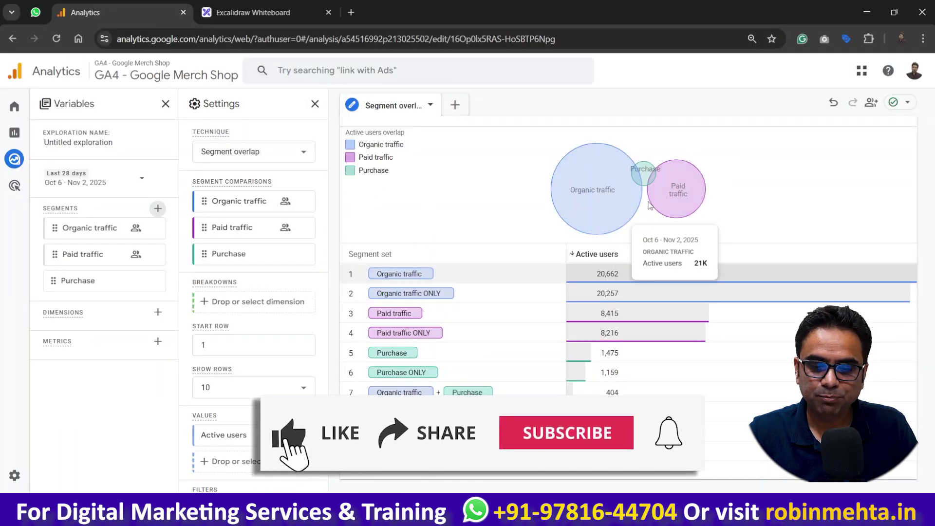
Switch to Calculator and divide the 198 paid traffic purchasers by the 8415 paid traffic users.
mouse_move(658, 194)
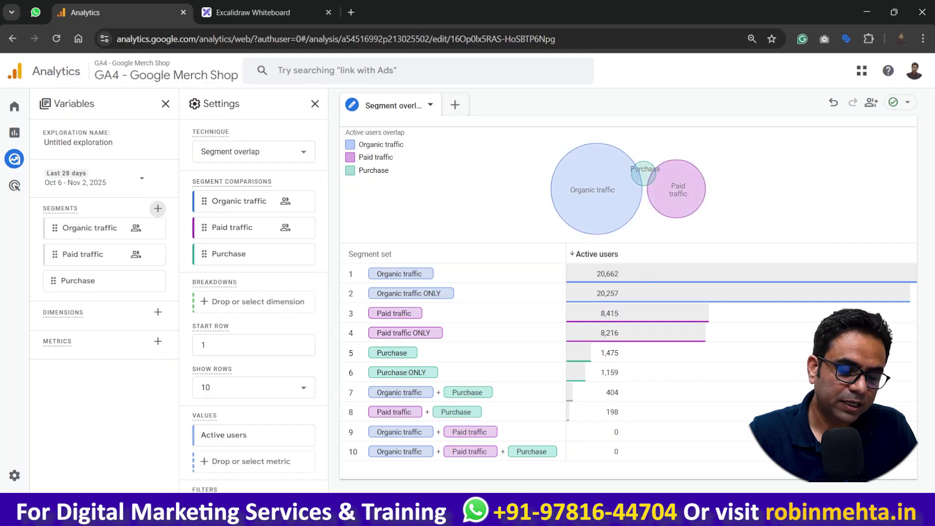
key(alt+Tab)
click(252, 213)
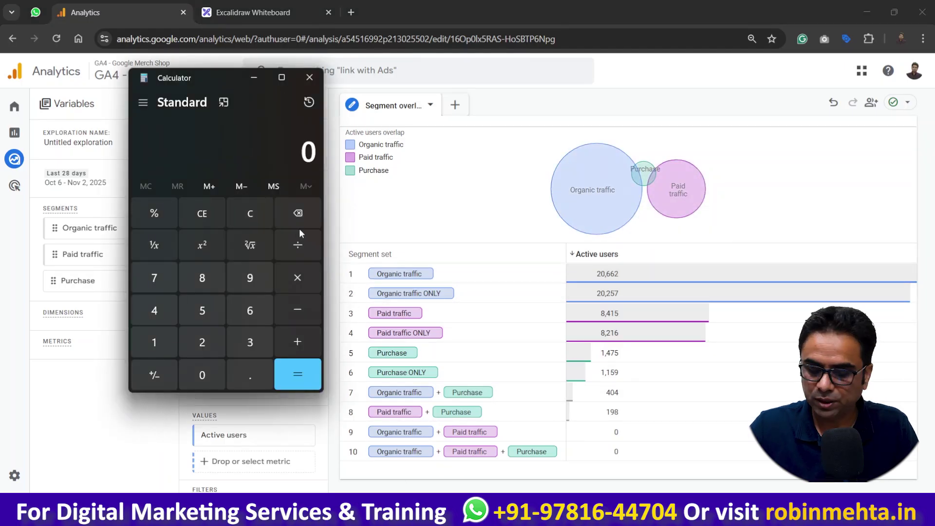
text(198)
key(slash)
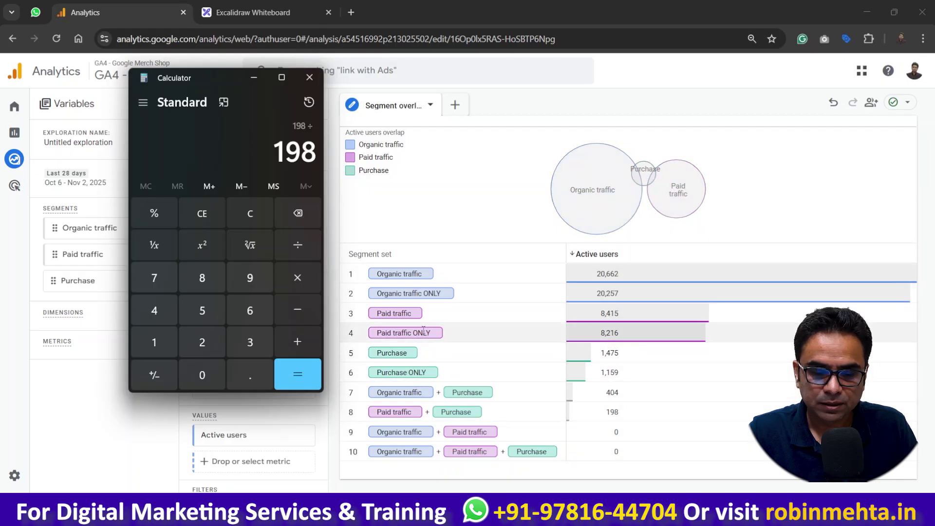
mouse_move(669, 188)
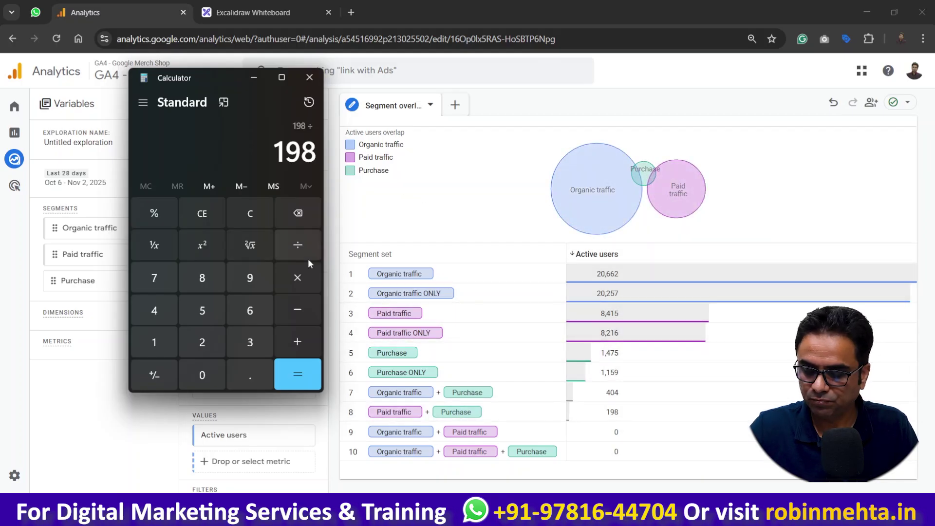
text(8415)
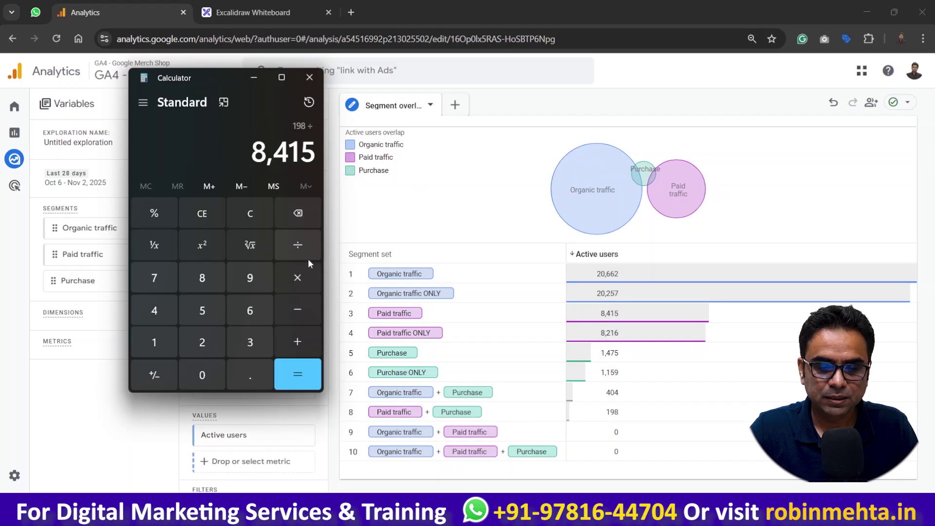
key(Return)
Switch to the Excalidraw whiteboard and add the text "2.3%" below the Paid Traffic box.
key(alt+Tab)
click(258, 10)
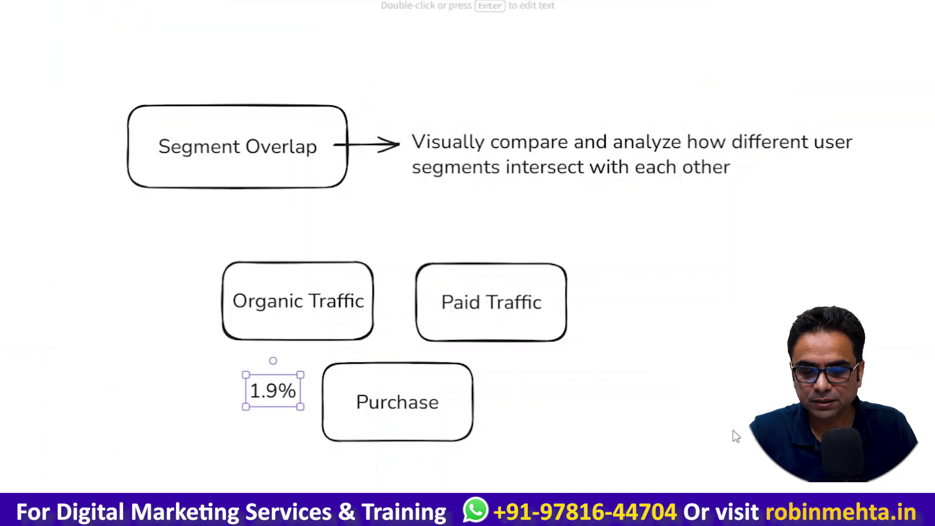
key(t)
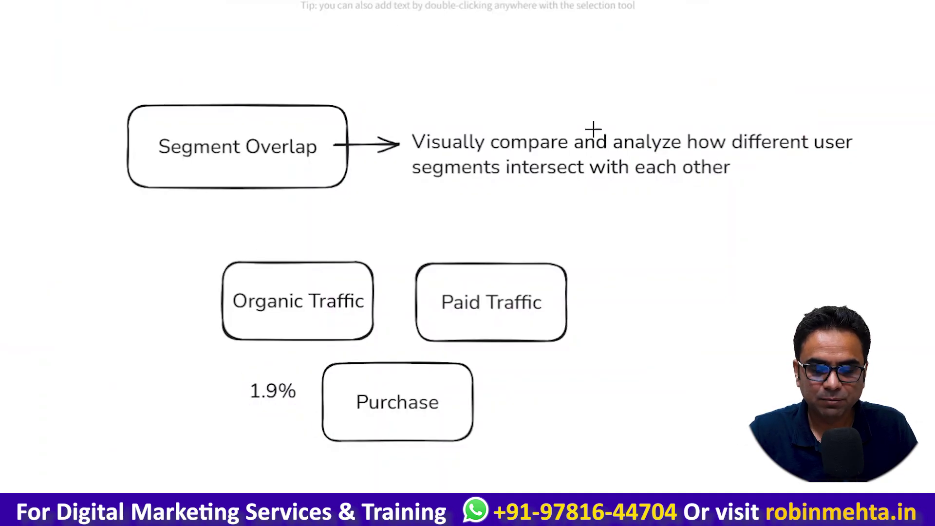
click(514, 379)
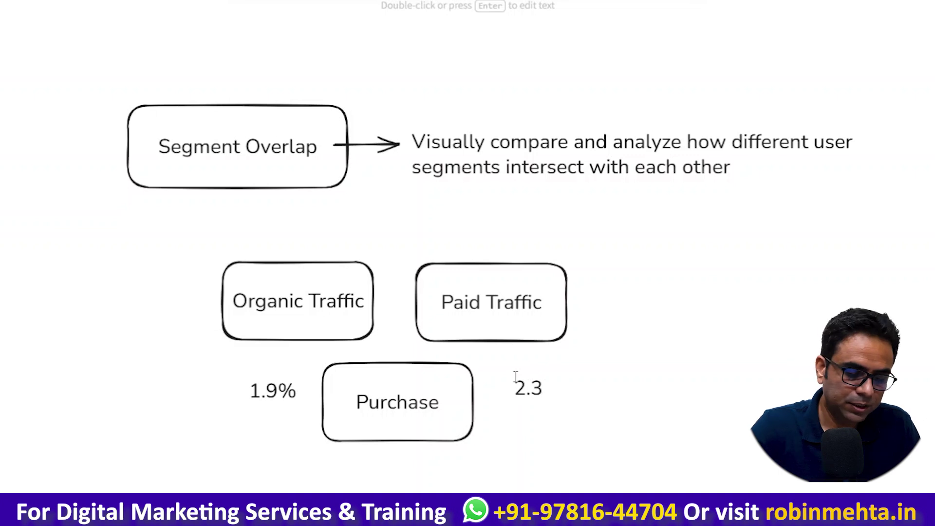
click(673, 375)
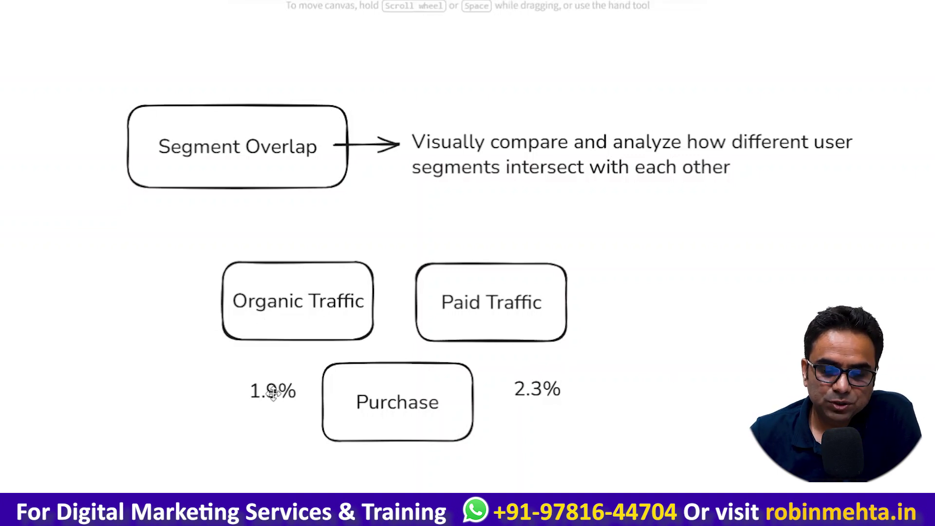
Move the 1.9% and 2.3% labels up and inward, closer to their traffic boxes and the Purchase box.
drag(257, 391, 269, 373)
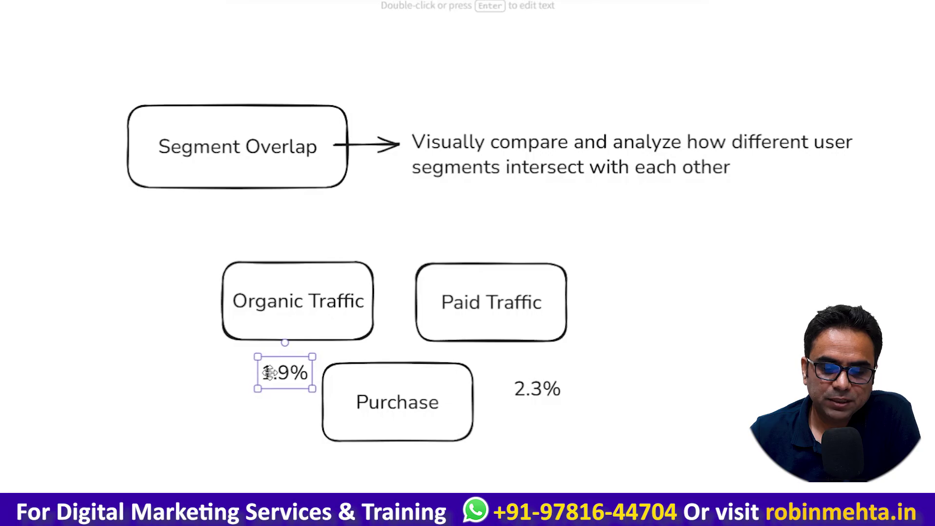
click(532, 401)
drag(536, 395, 516, 377)
click(584, 404)
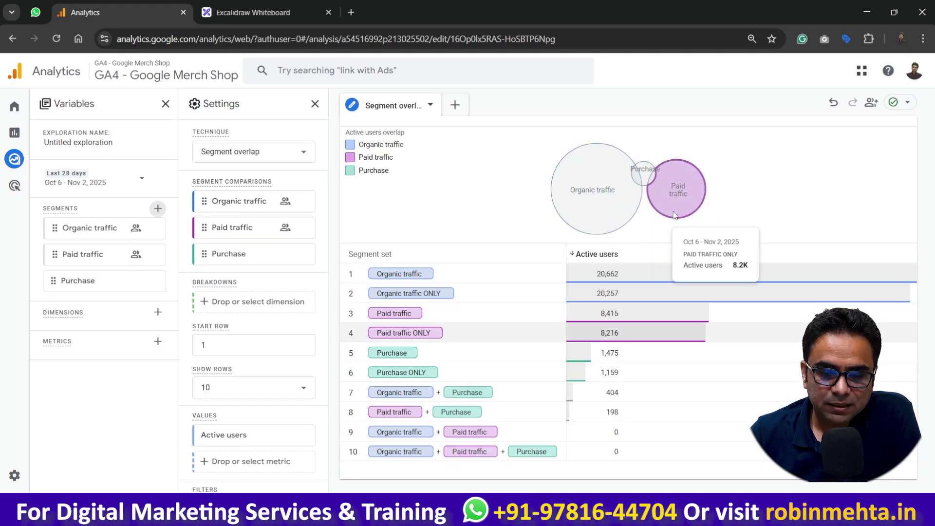
Return to the Analytics exploration and examine how the organic traffic, paid traffic and Purchase segments overlap in the diagram and table.
click(248, 12)
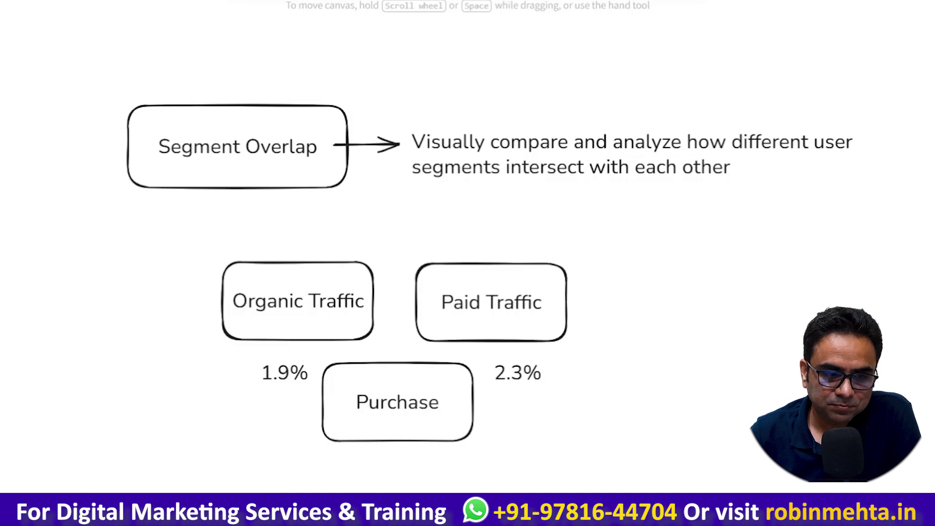
click(142, 16)
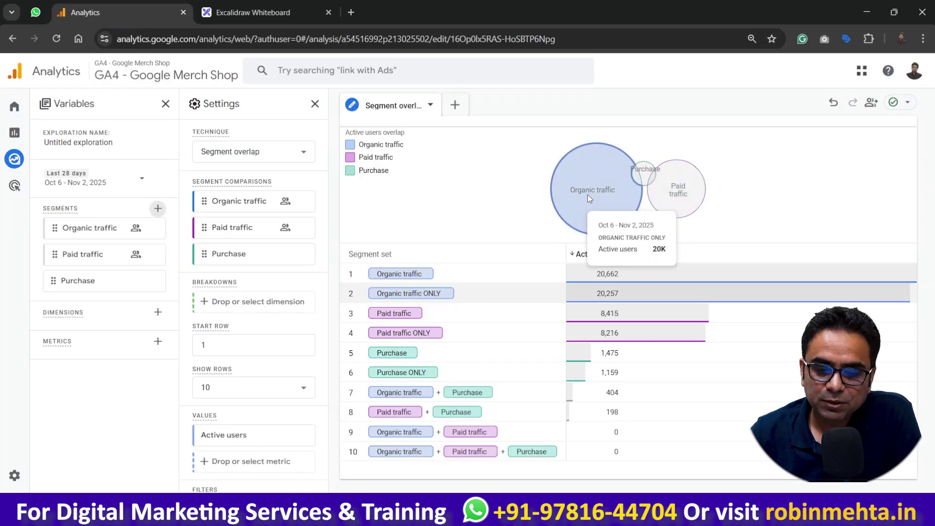
mouse_move(639, 180)
mouse_move(594, 219)
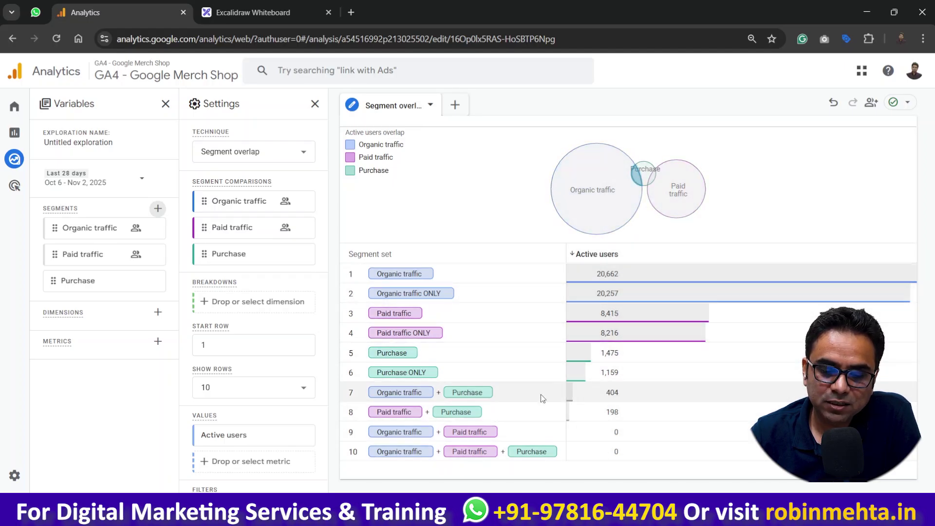
mouse_move(627, 200)
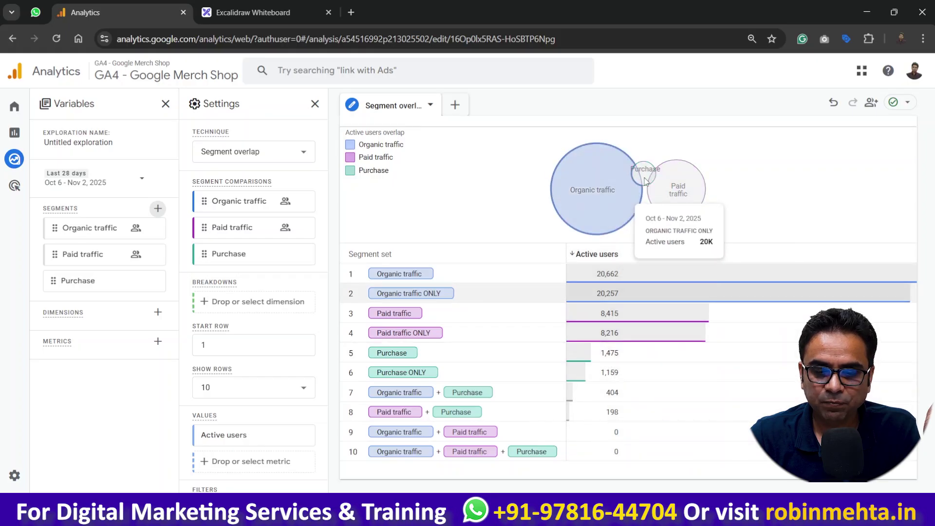
click(623, 360)
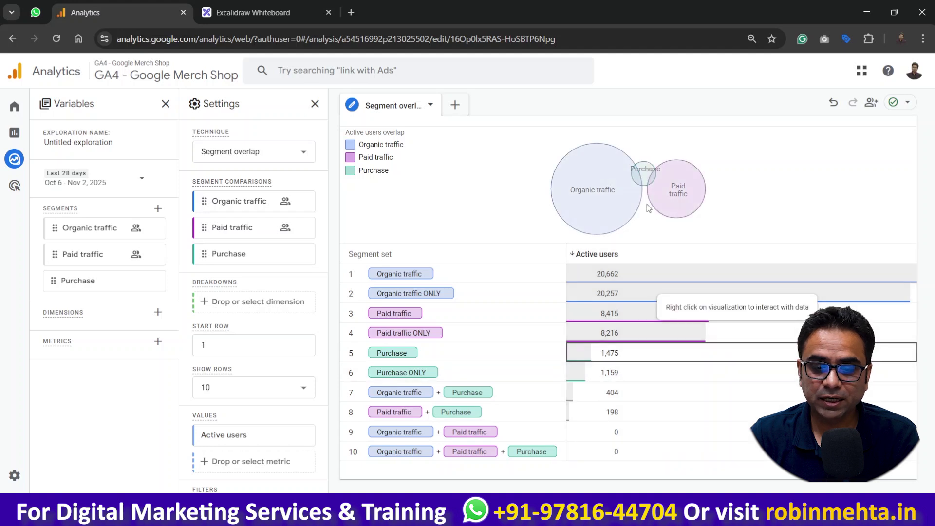
mouse_move(645, 179)
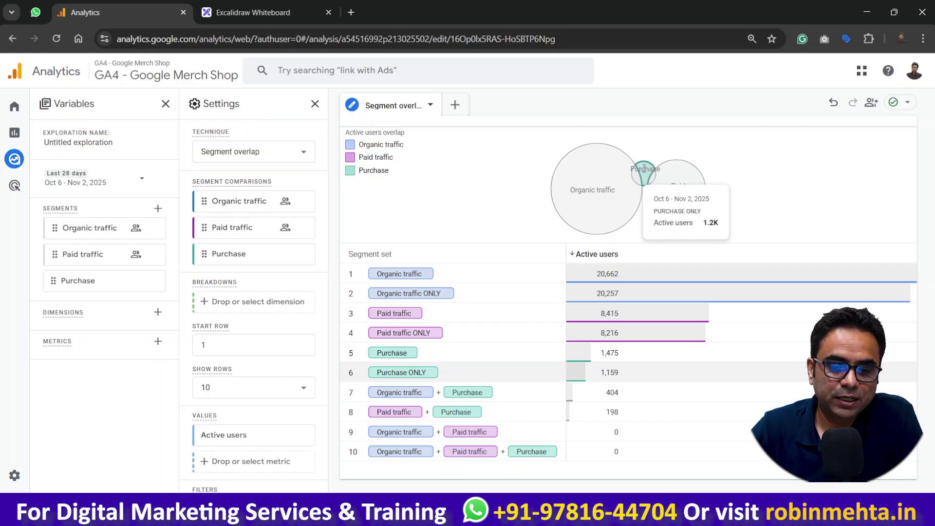
Add the Referral & affiliates traffic segment to the exploration's variables and try to apply it to the segment comparison.
click(158, 208)
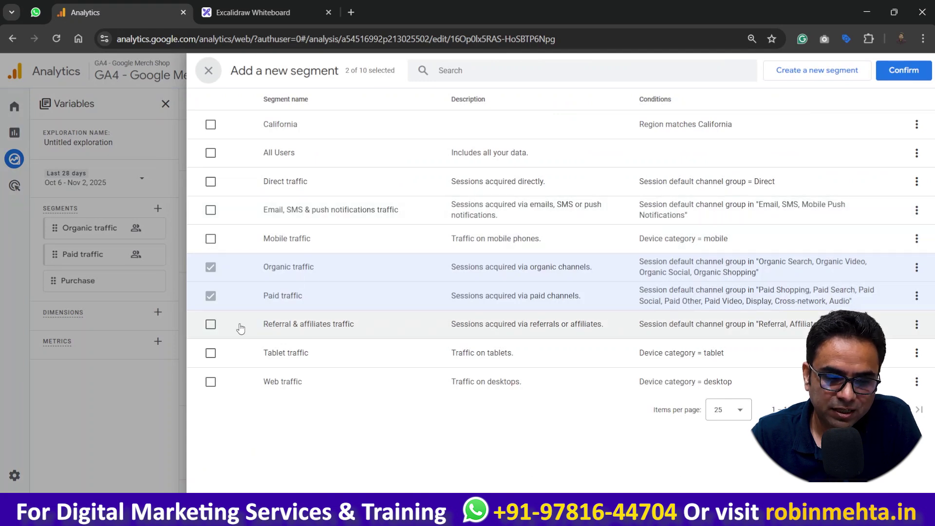
click(211, 325)
click(896, 74)
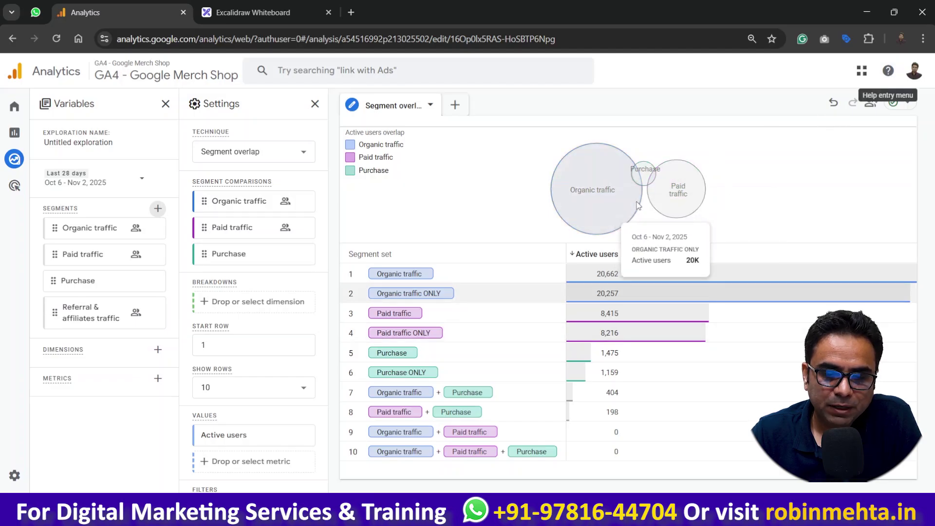
double_click(90, 323)
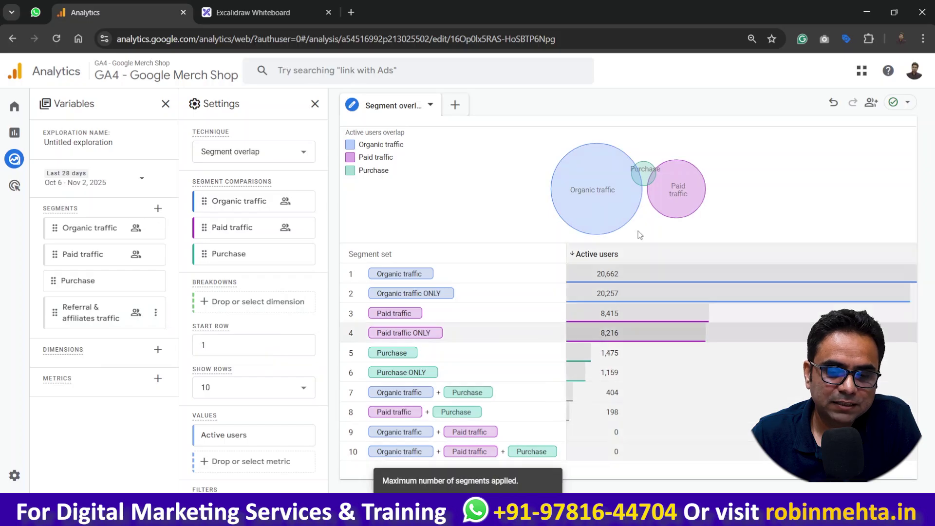
Remove the Paid traffic segment from the exploration and apply Referral & affiliates traffic to the comparison in its place.
mouse_move(661, 197)
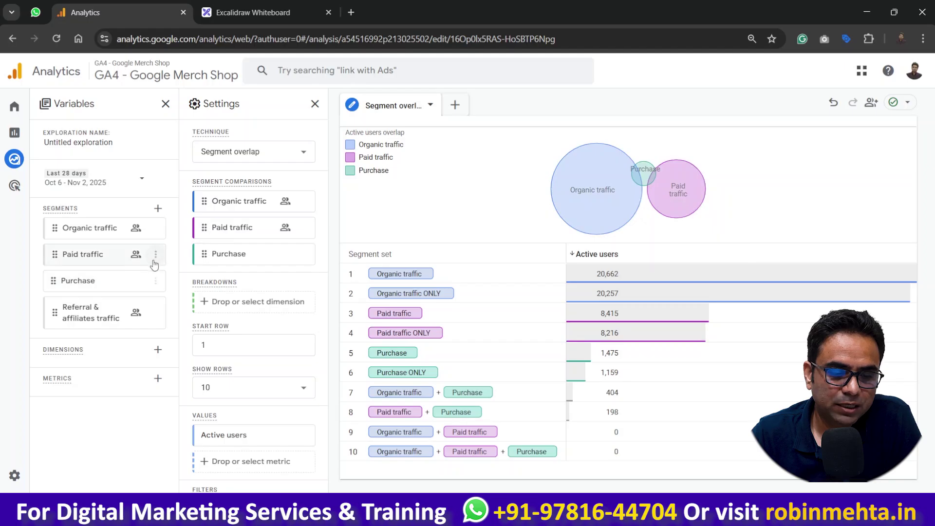
click(155, 255)
click(180, 353)
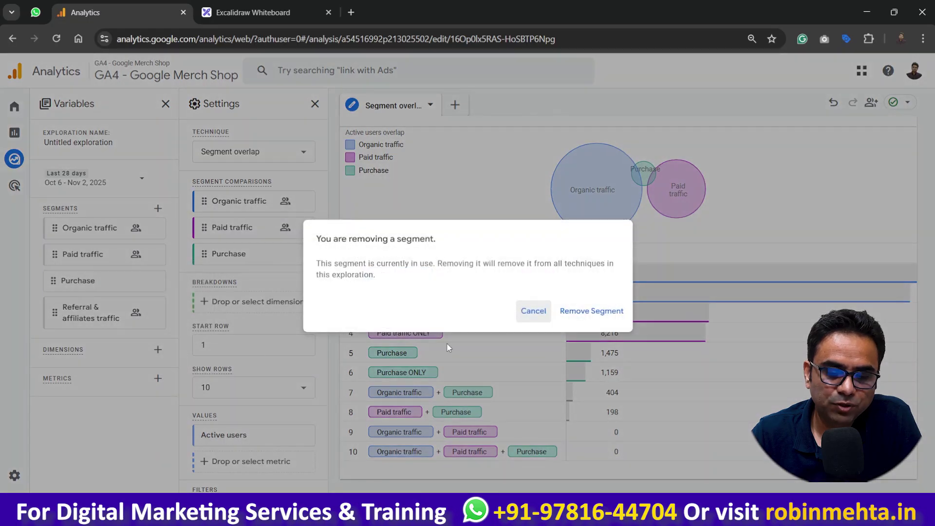
click(587, 312)
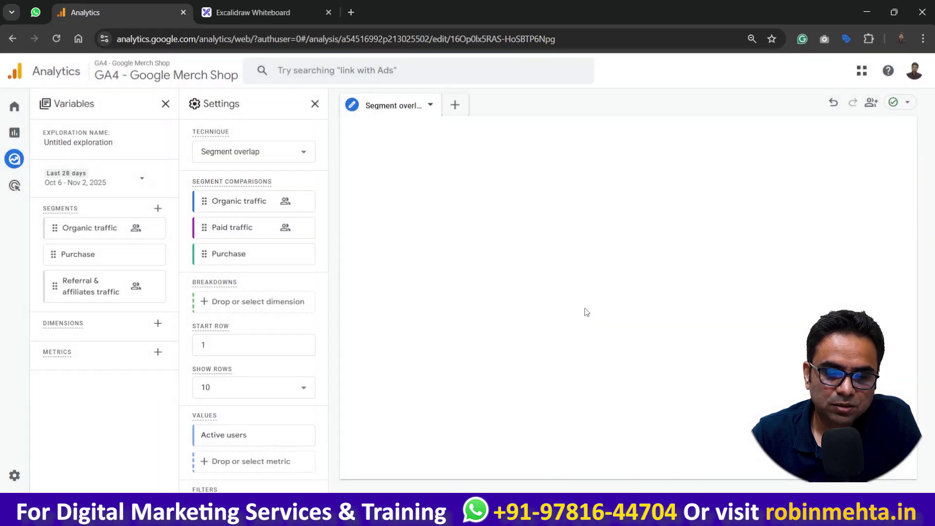
double_click(85, 291)
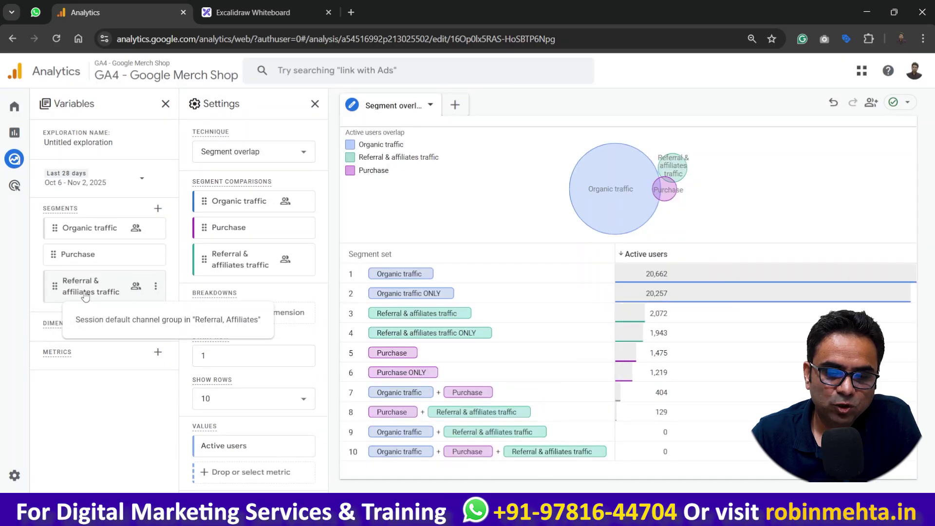
mouse_move(671, 184)
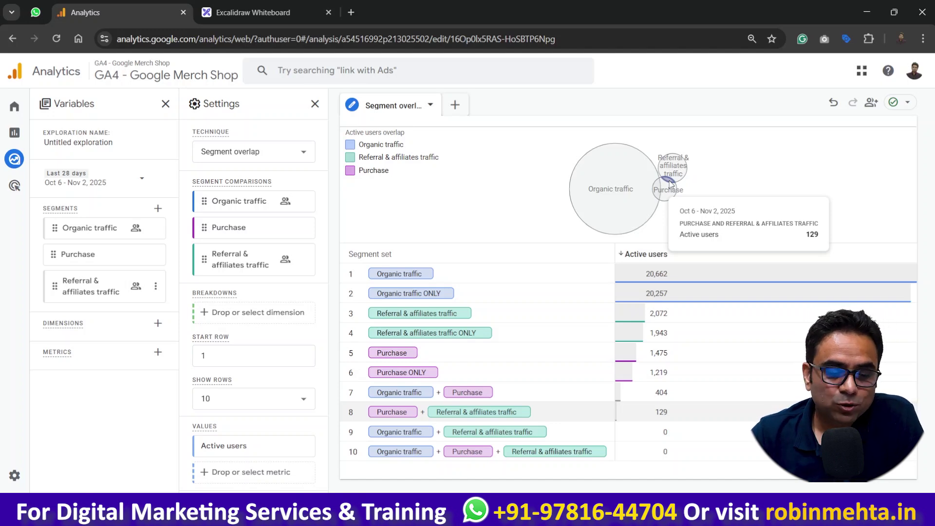
Add the Direct traffic segment to the exploration's variables.
click(158, 209)
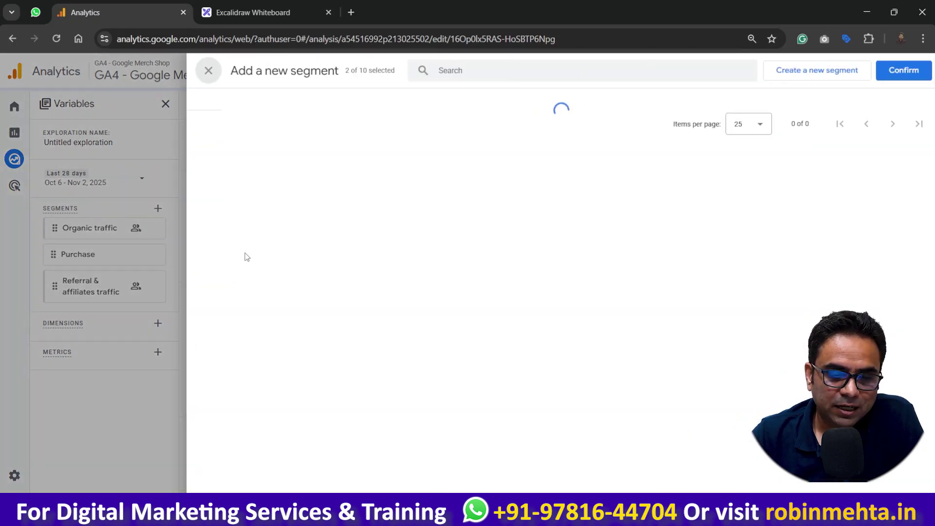
click(211, 182)
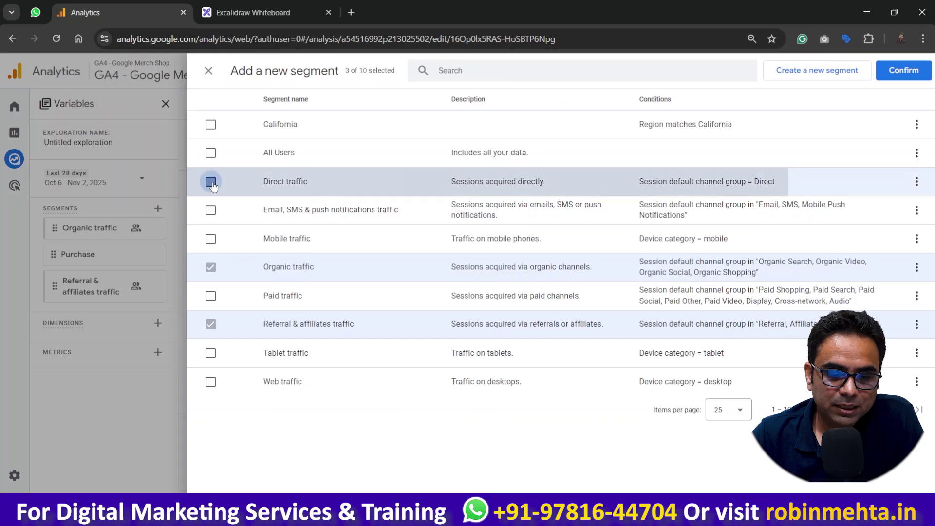
click(896, 72)
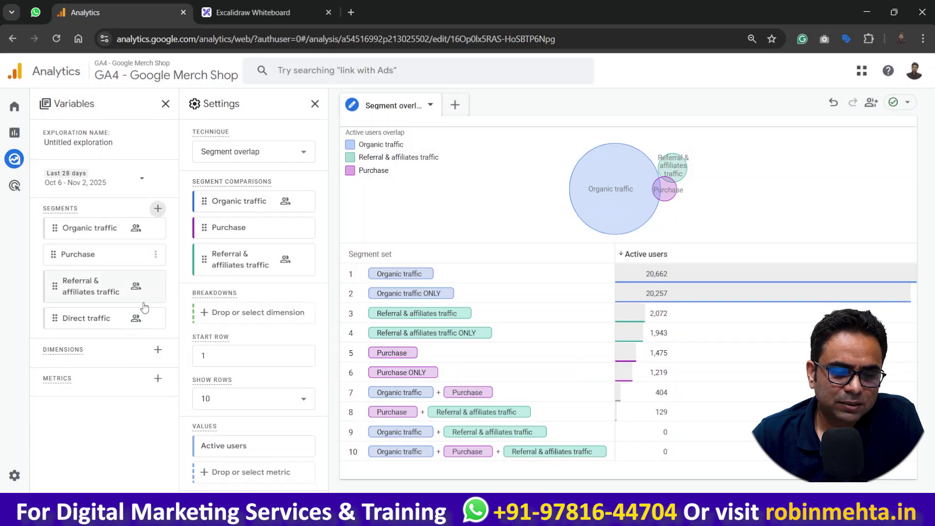
Remove the Referral & affiliates traffic segment and apply Direct traffic to the segment comparison instead.
click(156, 287)
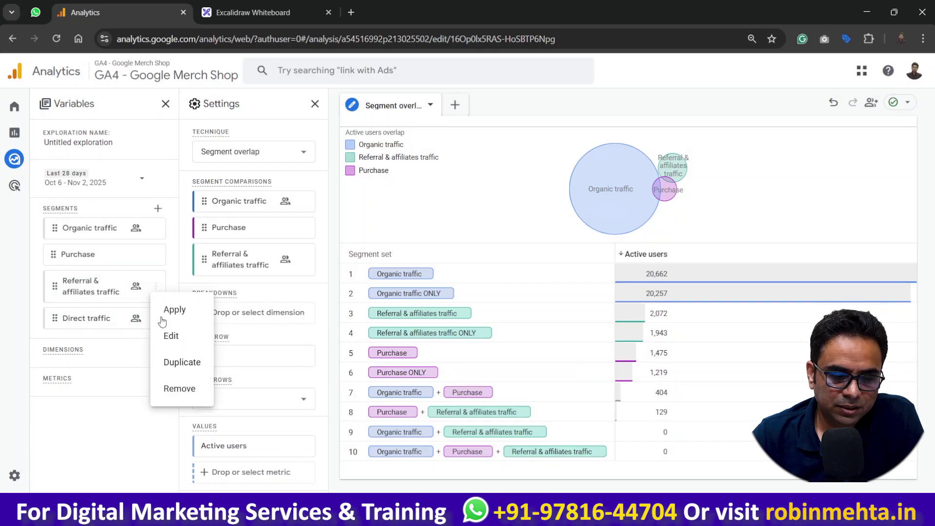
click(169, 385)
click(593, 310)
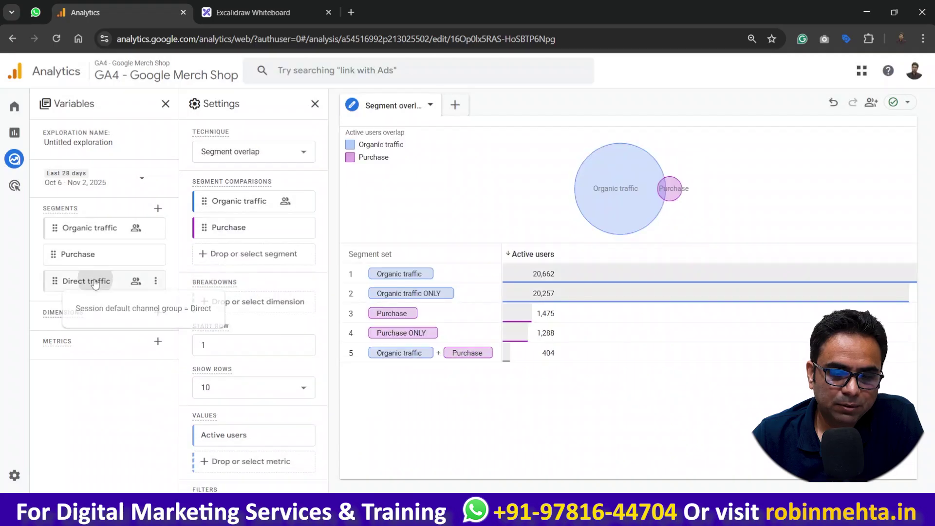
double_click(95, 282)
mouse_move(633, 194)
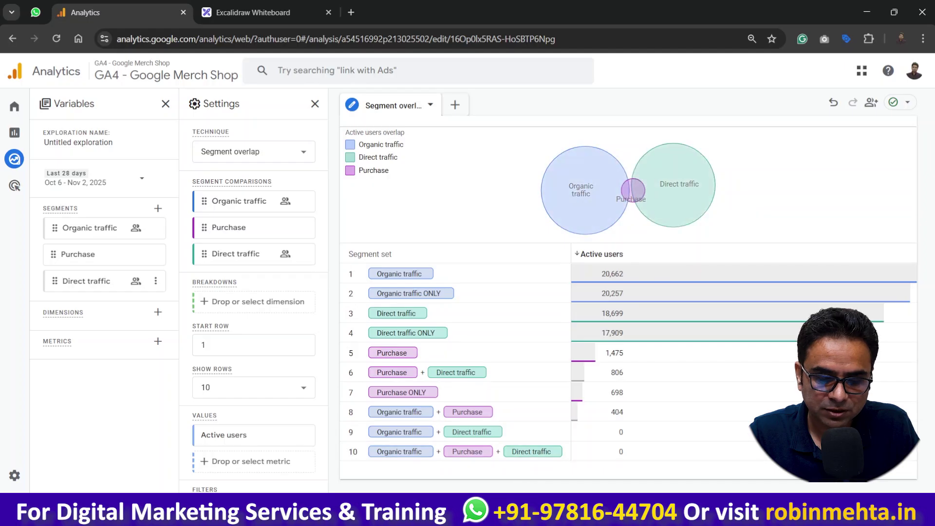
Switch to Calculator and divide the 806 direct traffic purchasers by the 18699 direct traffic users.
click(487, 513)
click(241, 216)
text(80)
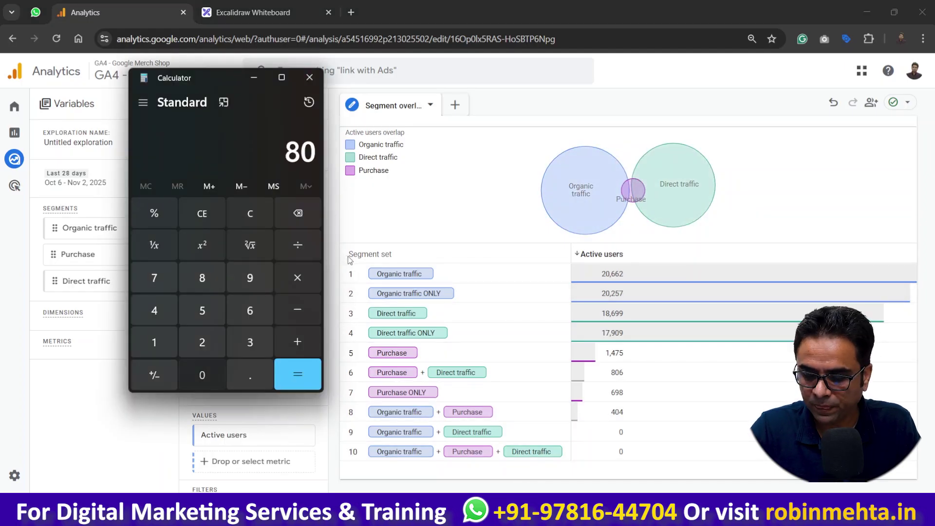
text(6)
key(slash)
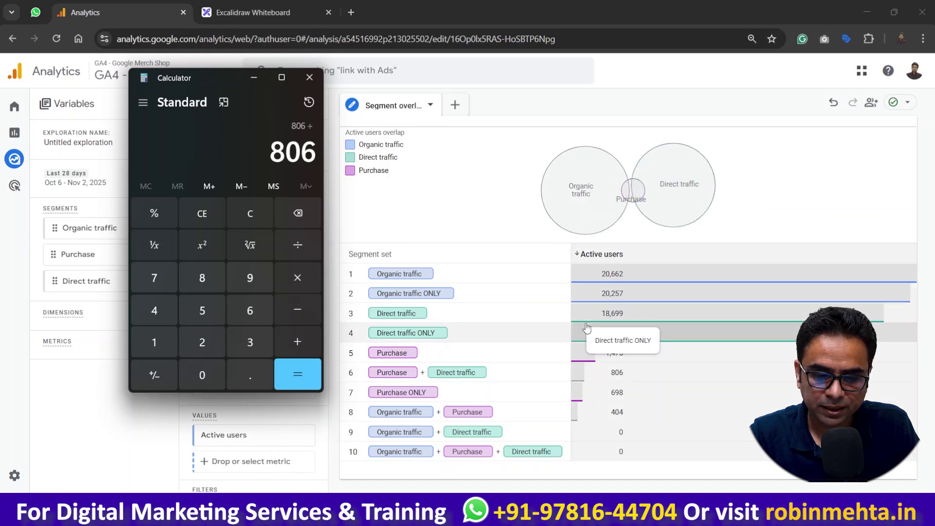
text(18699)
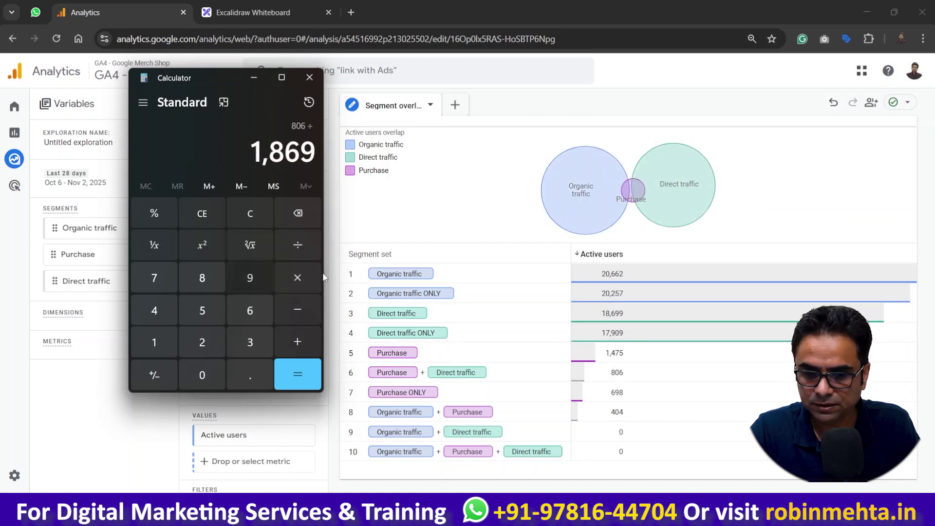
key(Return)
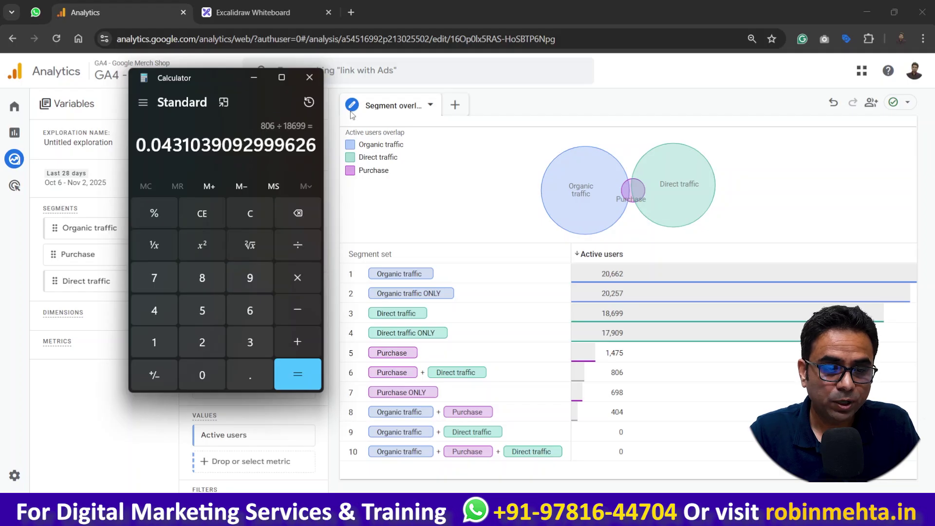
Switch to the Excalidraw whiteboard and add the text "4.3% from Direct Traffic" beneath the segment overlap description.
click(253, 12)
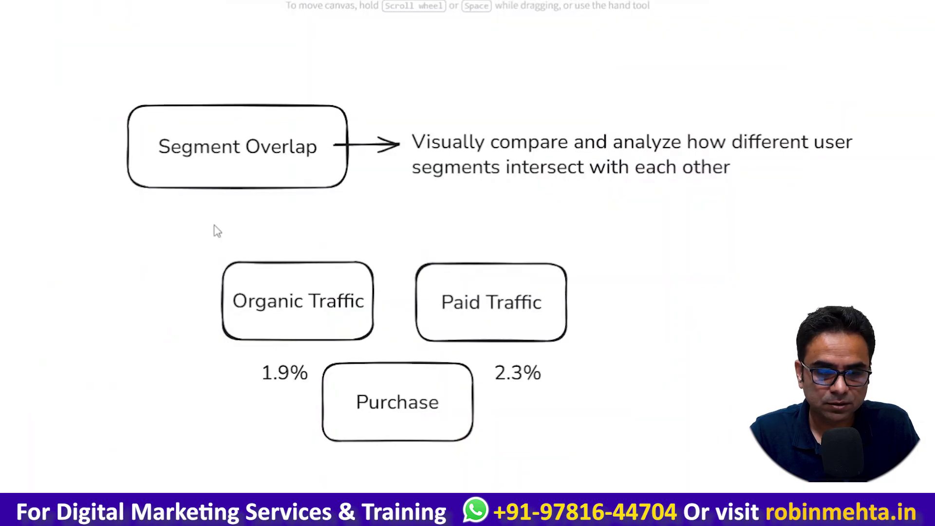
key(t)
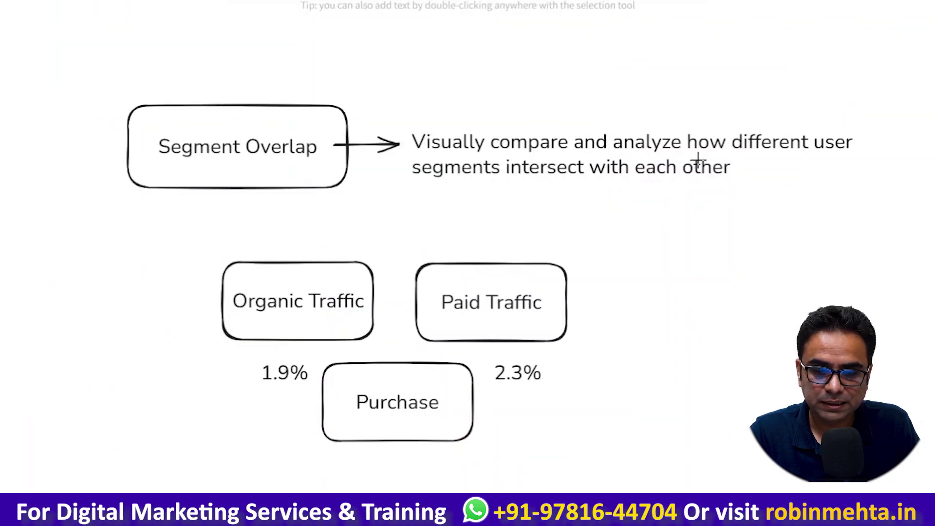
click(760, 281)
text(4.3)
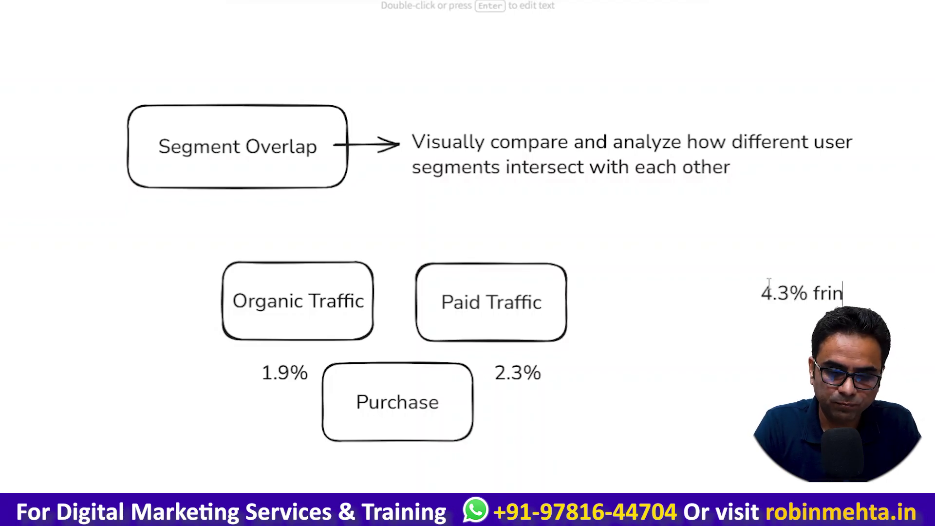
text(% from Direct Tr)
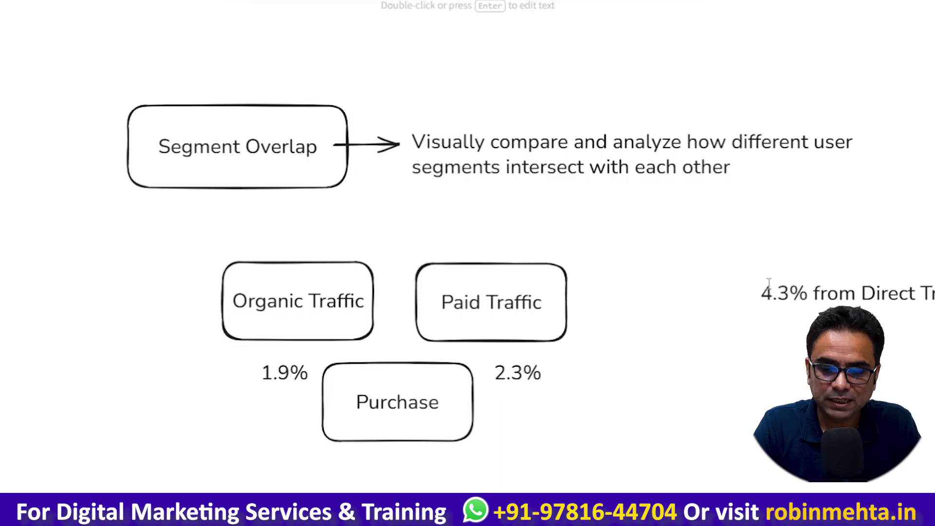
click(770, 368)
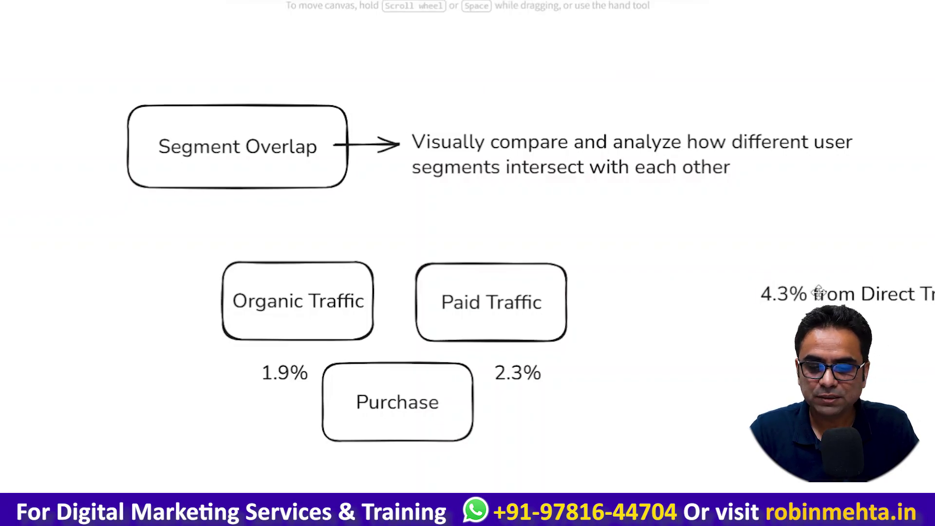
drag(818, 292, 684, 224)
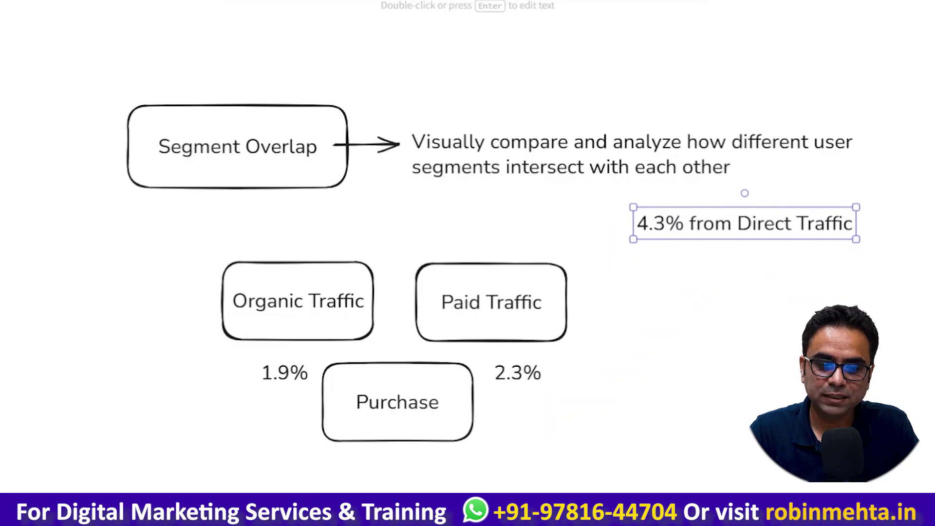
Draw arrows from the Organic Traffic and Paid Traffic boxes to the Purchase box.
key(a)
drag(234, 338, 343, 399)
key(a)
drag(480, 328, 420, 381)
click(699, 344)
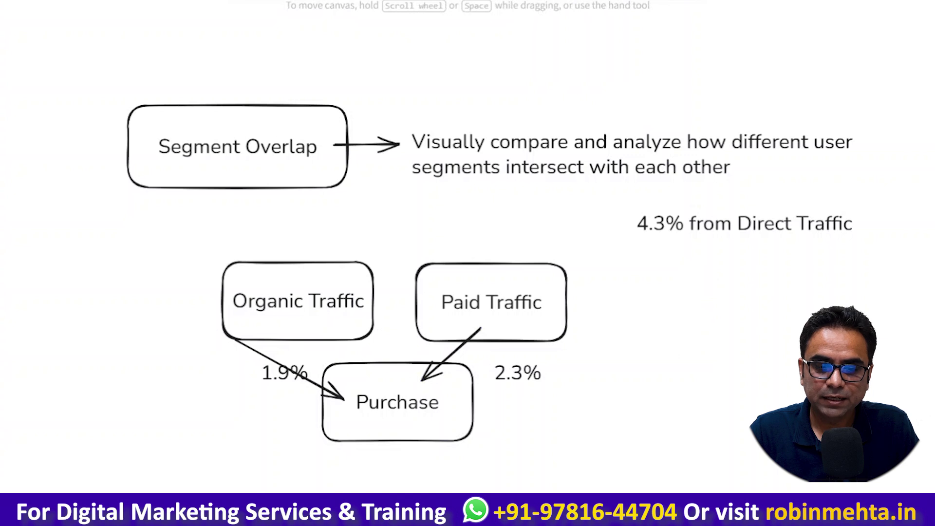
Draw a vertical arrow pointing up to the "4.3% from Direct Traffic" text.
key(a)
drag(717, 324, 714, 242)
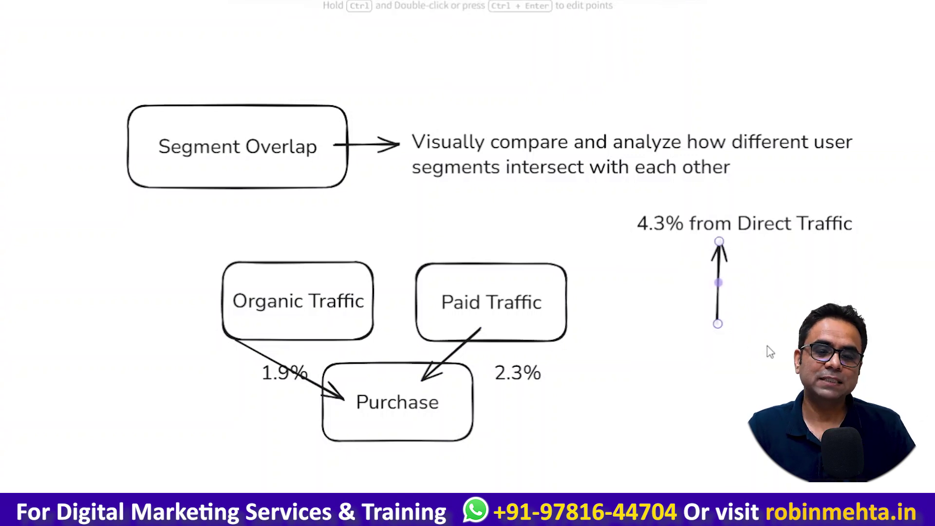
click(770, 353)
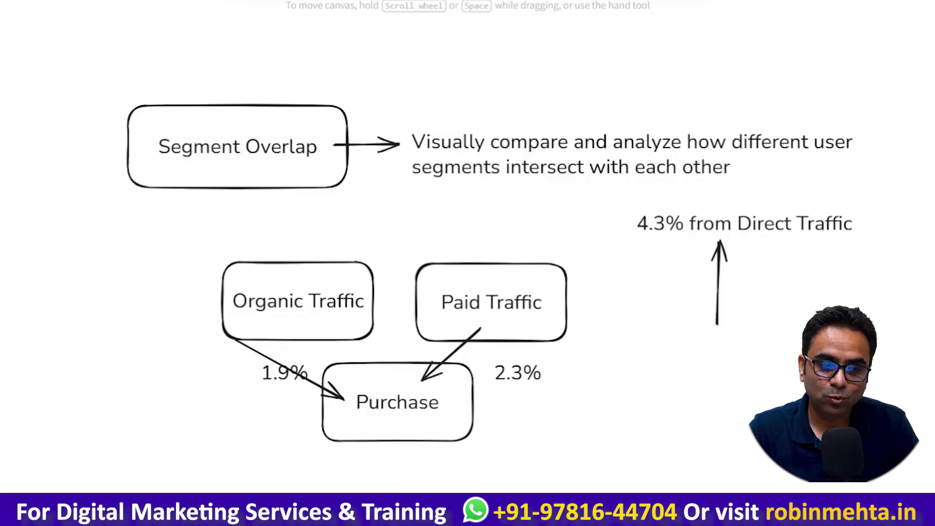
Return to Analytics, copy "Google Merch Shop" from the property name and search the web for it in a new browser tab.
click(130, 21)
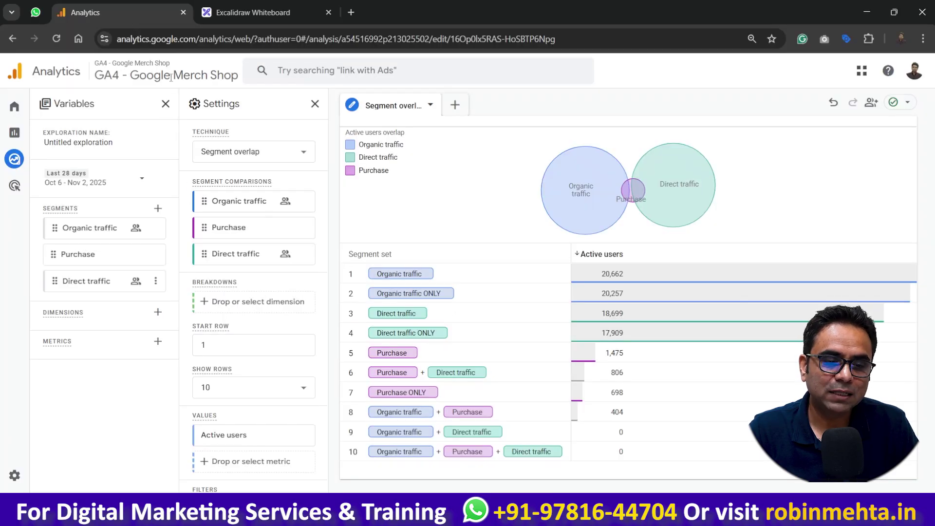
drag(129, 75, 237, 66)
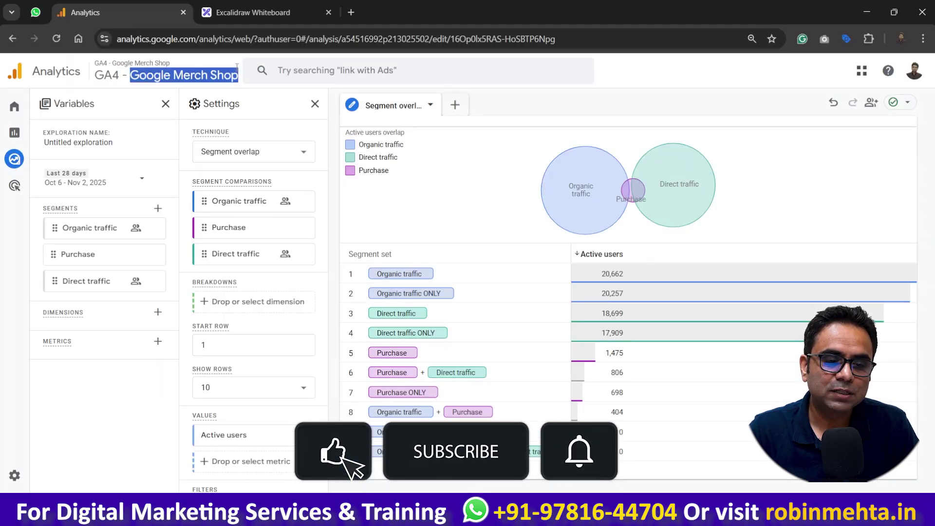
key(ctrl+c)
key(ctrl+t)
key(ctrl+v)
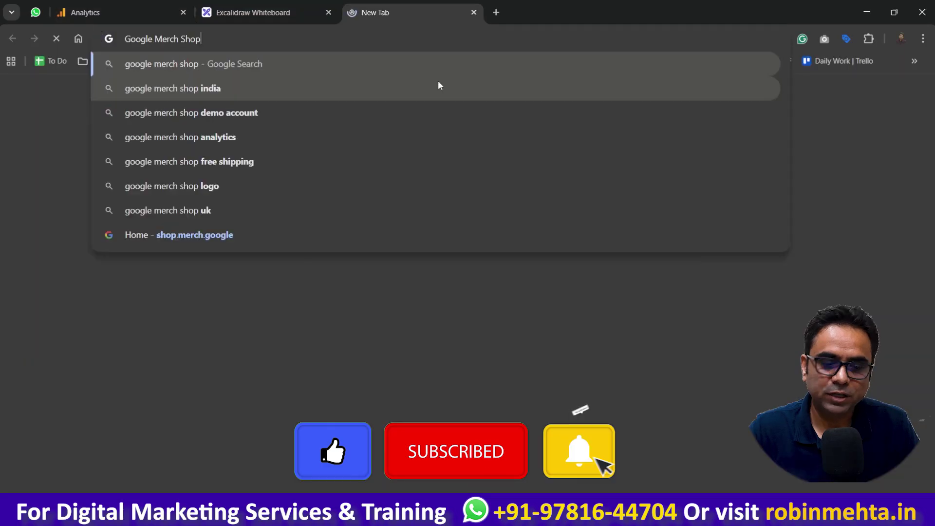
key(Return)
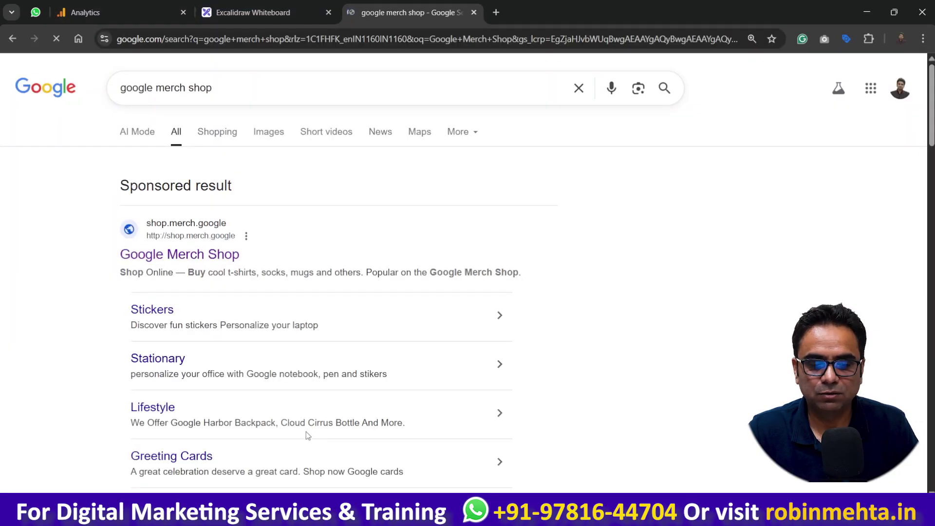
Open the Google Merch Shop site from the search results and look through its home page.
scroll(202, 347, down, 7)
scroll(209, 316, up, 6)
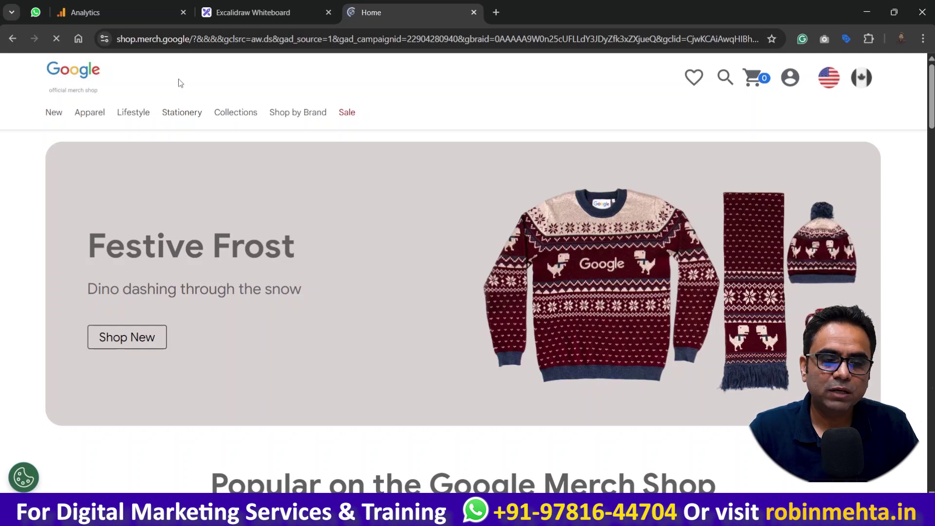
click(498, 13)
click(382, 7)
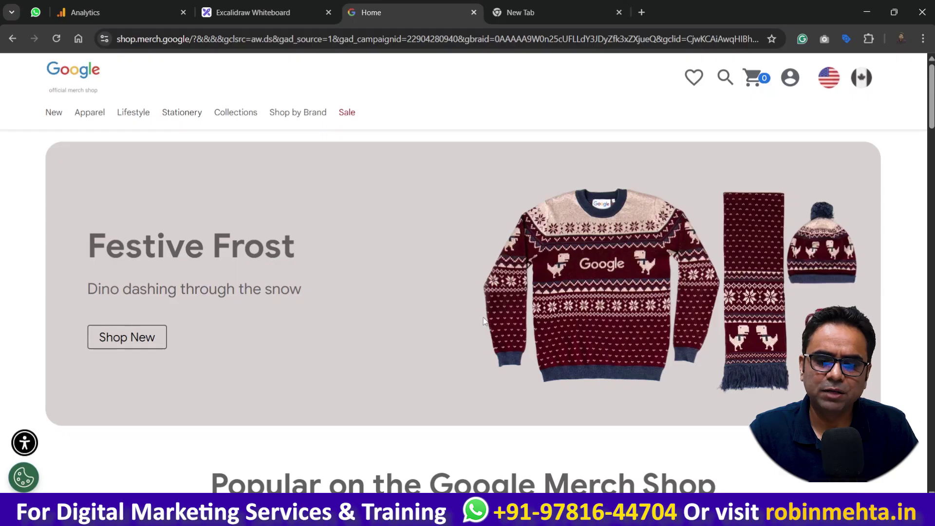
scroll(485, 321, down, 7)
scroll(467, 272, down, 15)
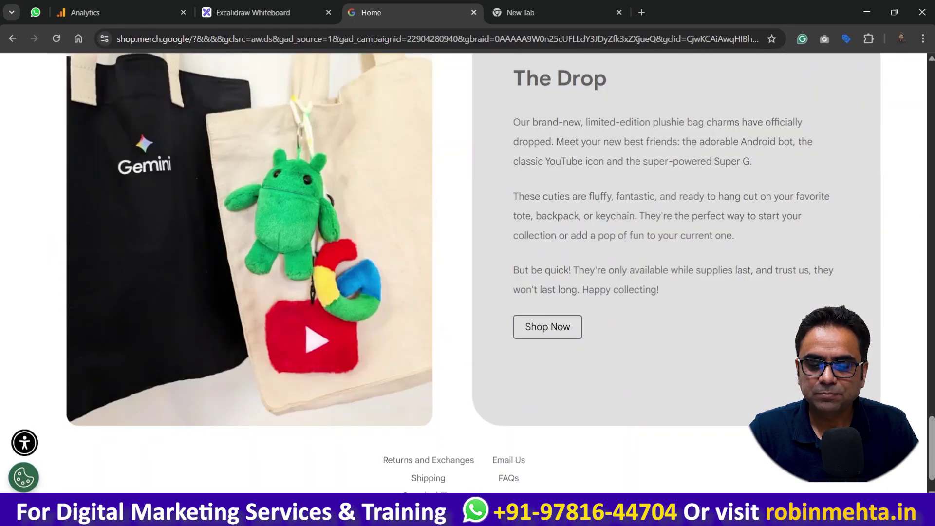
scroll(467, 272, up, 20)
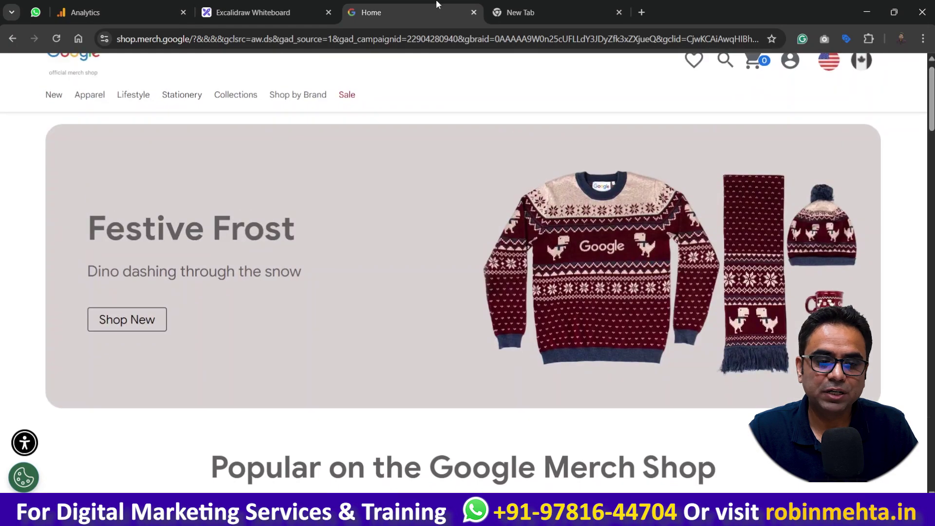
Review the purchase rates on the whiteboard, then examine the Organic traffic and Purchase circles in the Analytics overlap diagram.
click(251, 12)
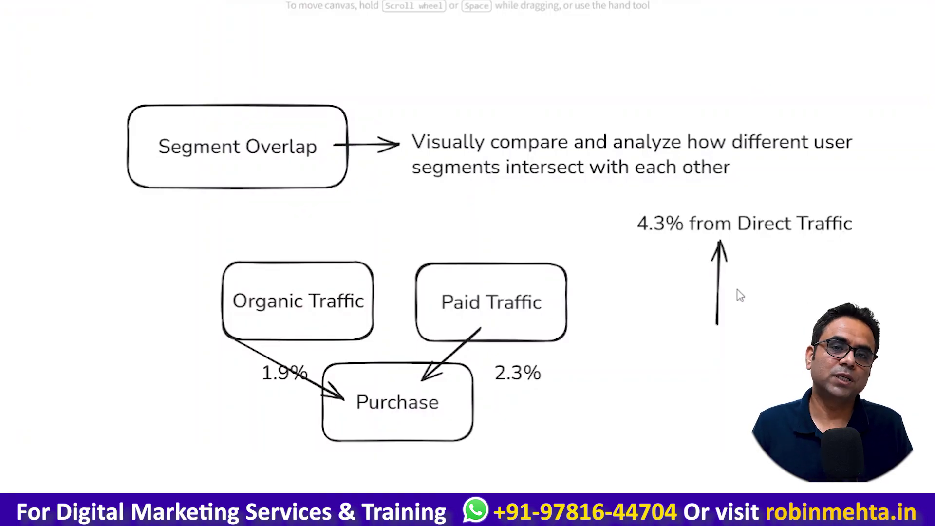
scroll(740, 296, up, 5)
scroll(441, 303, down, 5)
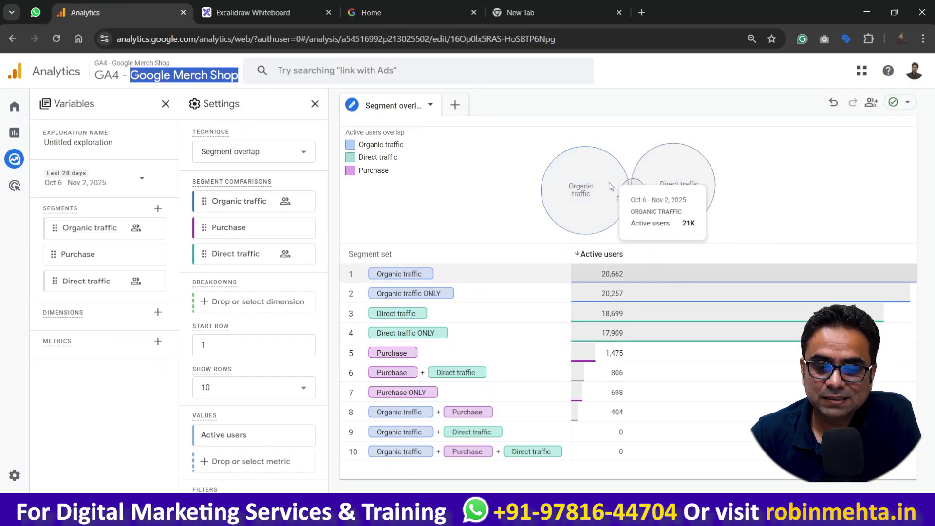
mouse_move(615, 205)
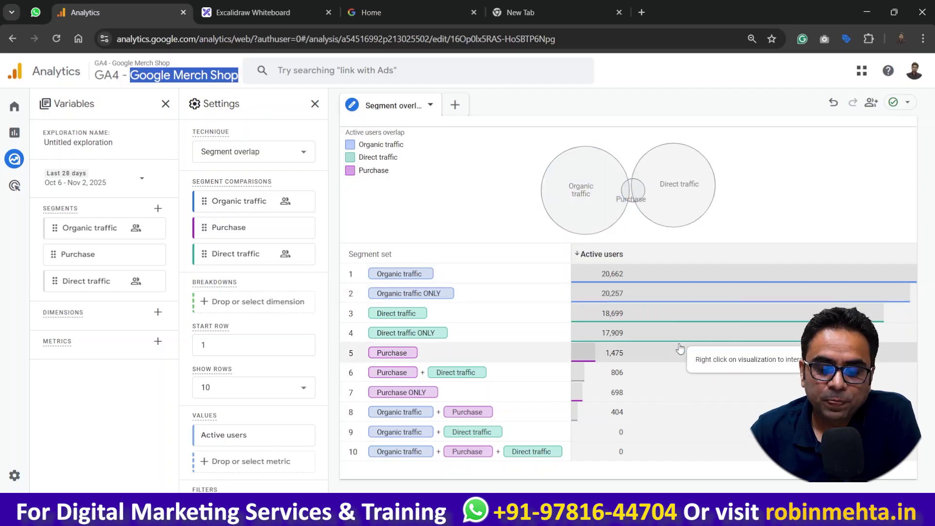
mouse_move(654, 220)
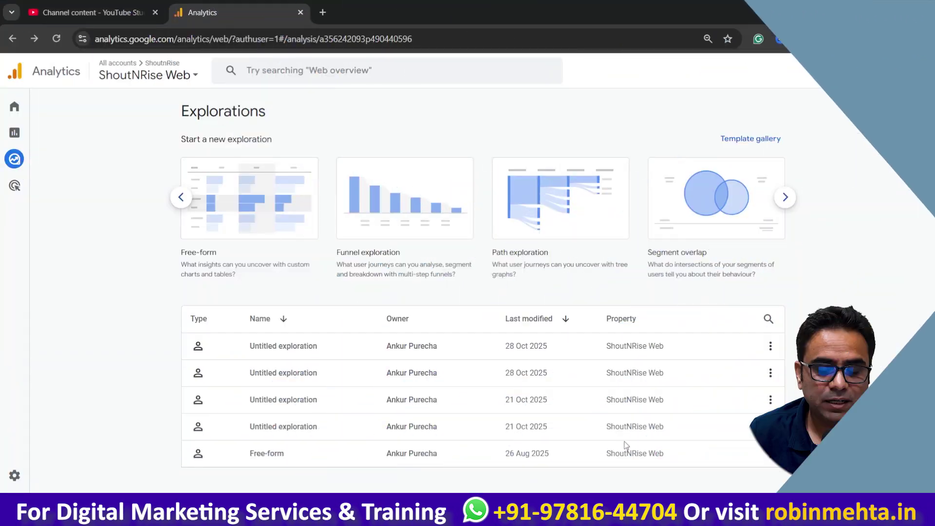
Create a blank exploration in the ShoutNRise Web property and set its technique to Segment overlap.
click(182, 200)
click(224, 210)
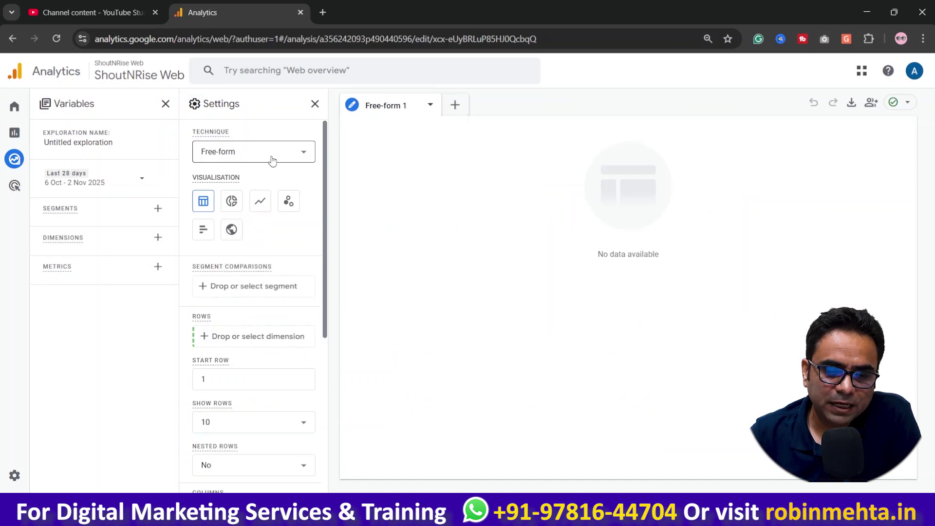
click(271, 159)
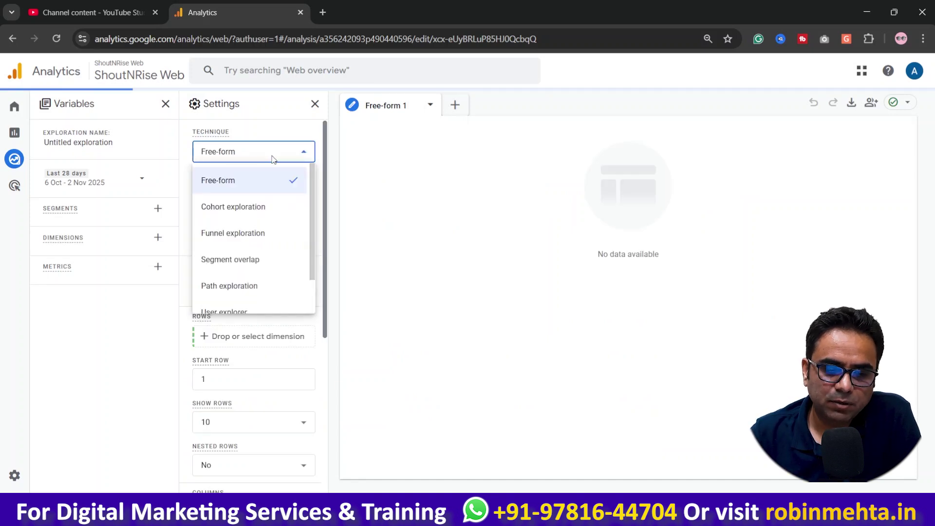
click(249, 258)
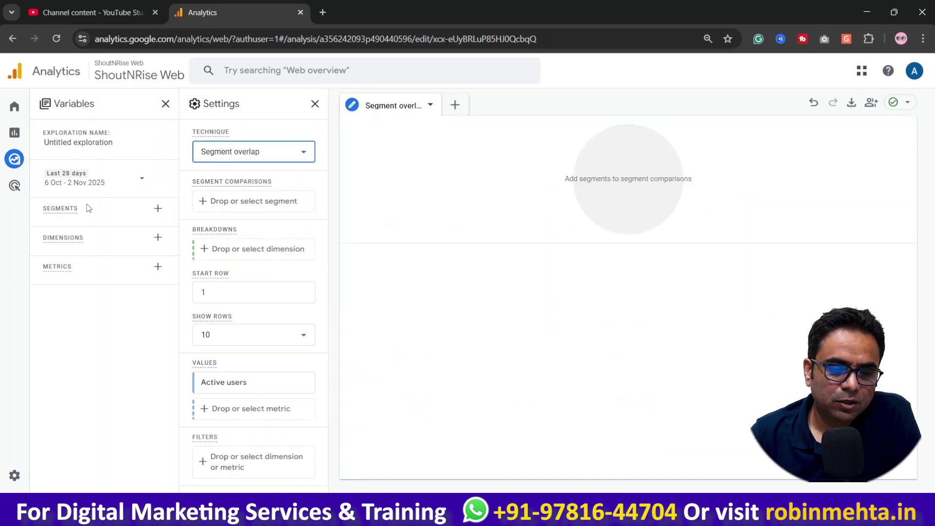
Add the Organic traffic and All Users segments to the exploration's variables.
click(154, 209)
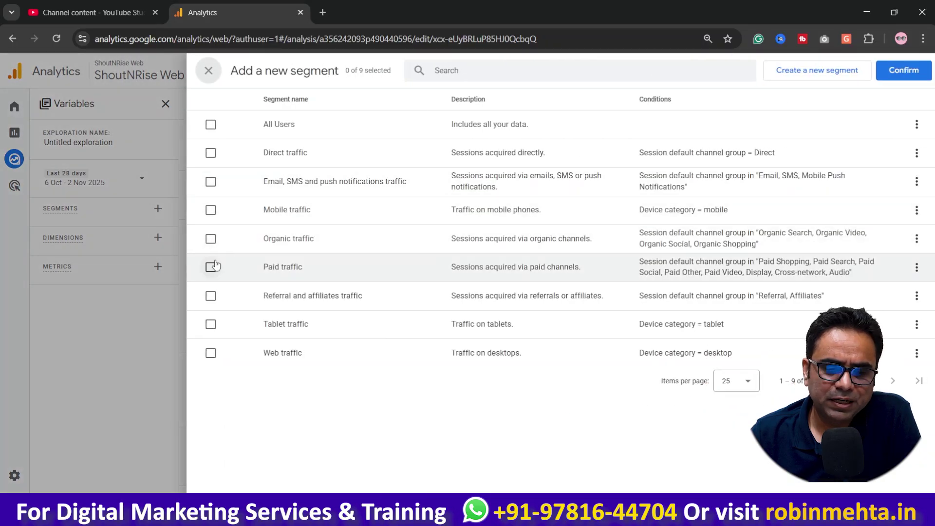
click(211, 240)
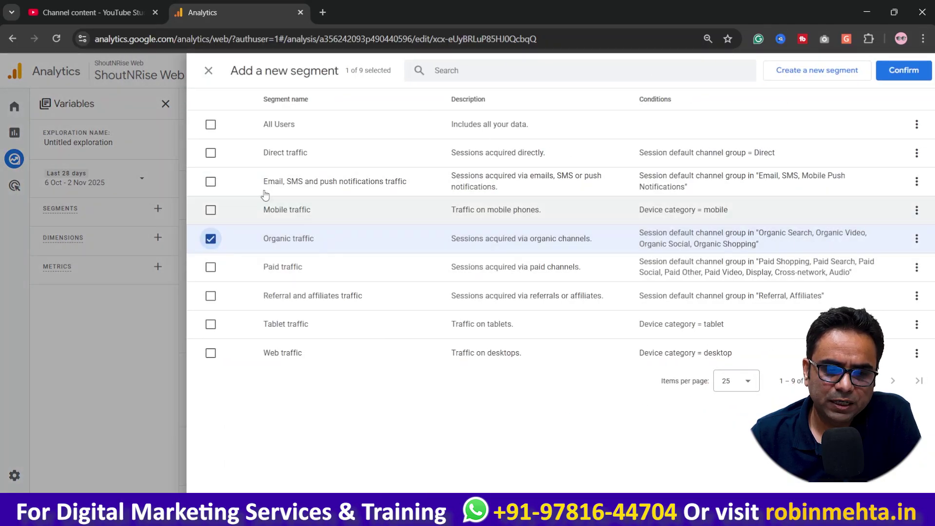
click(212, 126)
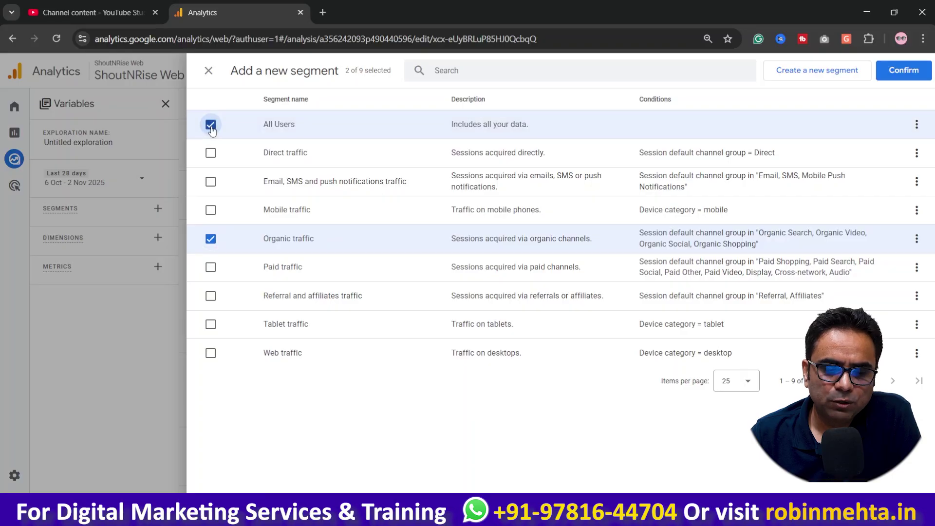
click(889, 76)
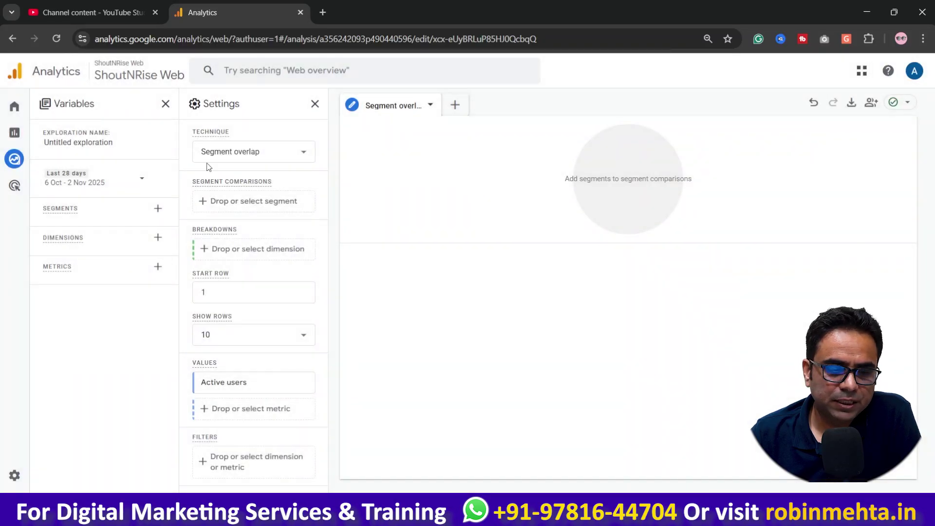
Start building a custom user segment and name it "Form".
click(158, 209)
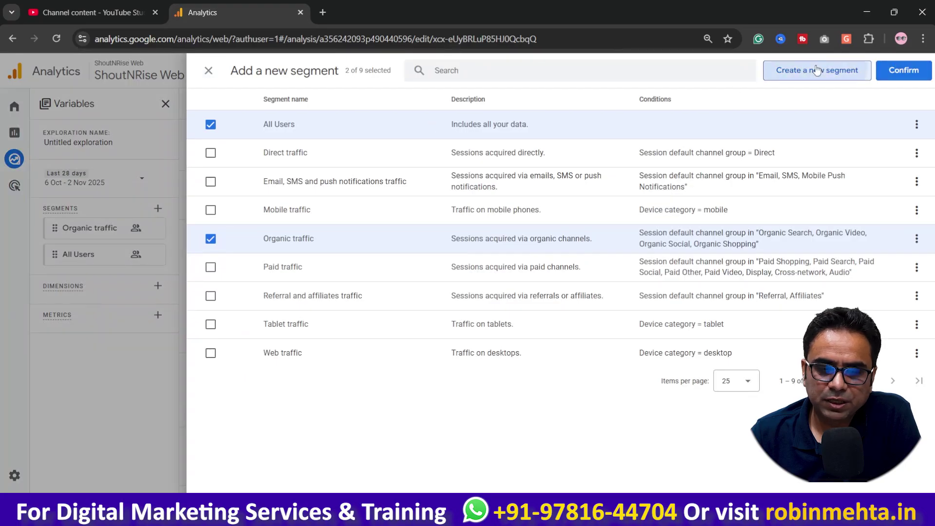
click(816, 71)
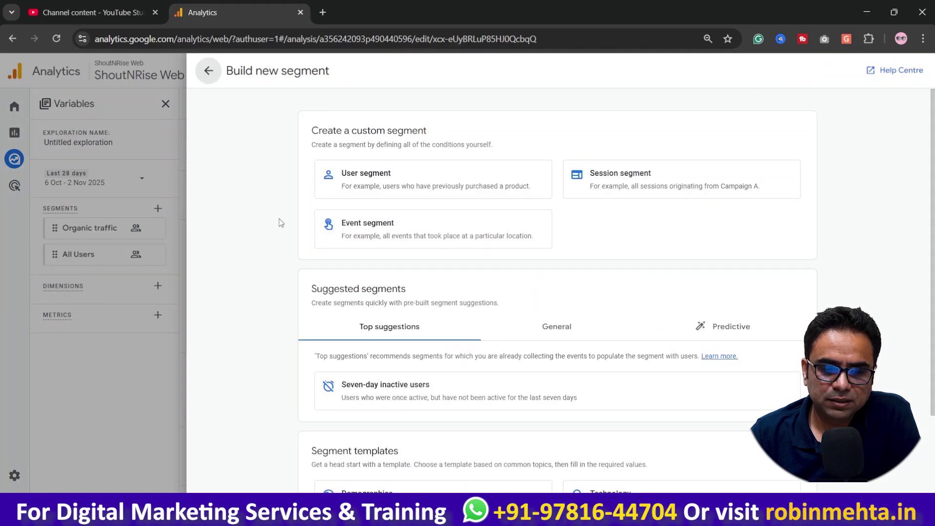
click(393, 190)
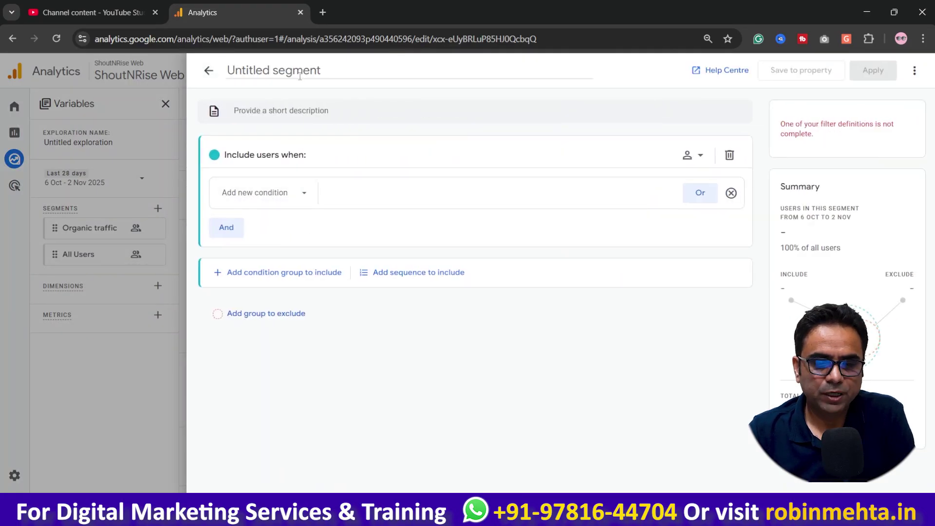
text(Form)
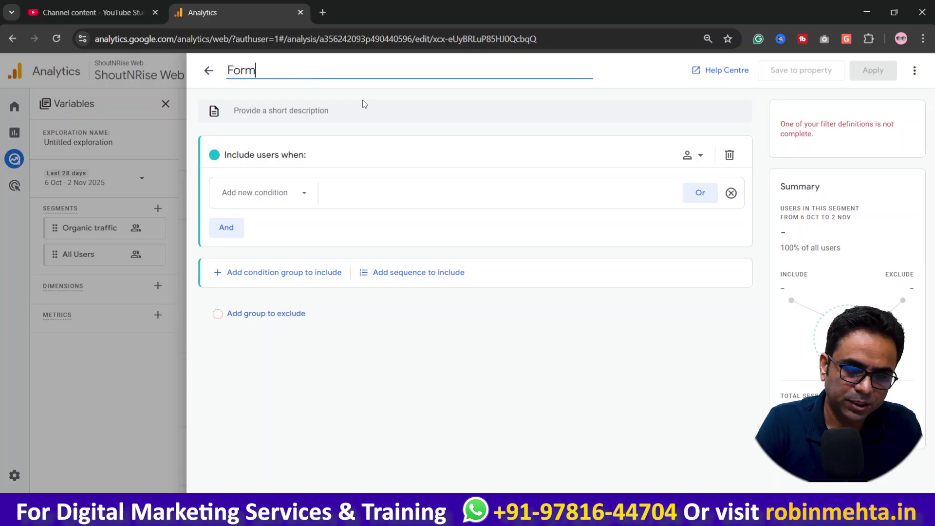
Set the segment's inclusion condition to users with the form_submission event.
click(258, 192)
click(274, 240)
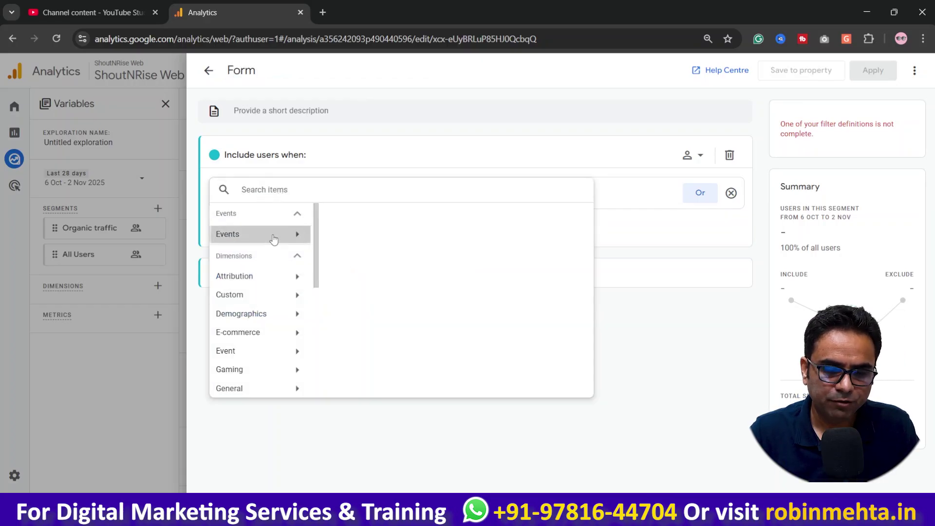
scroll(401, 358, down, 4)
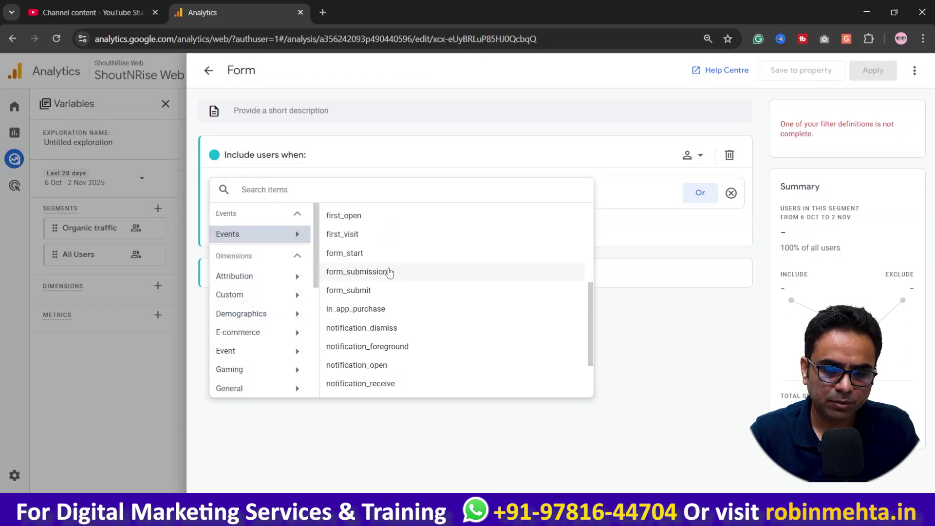
click(388, 273)
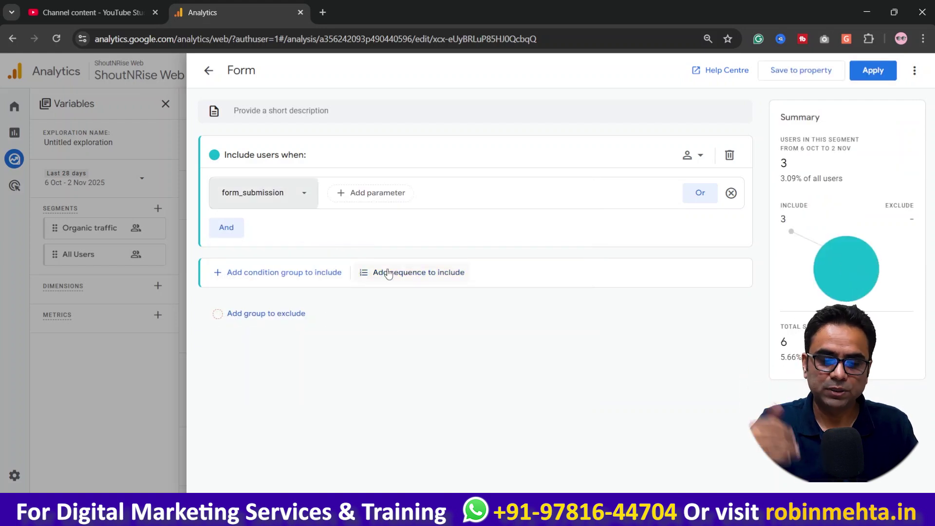
Apply the Form segment and add Organic traffic and All Users to the exploration's segment comparisons.
click(872, 71)
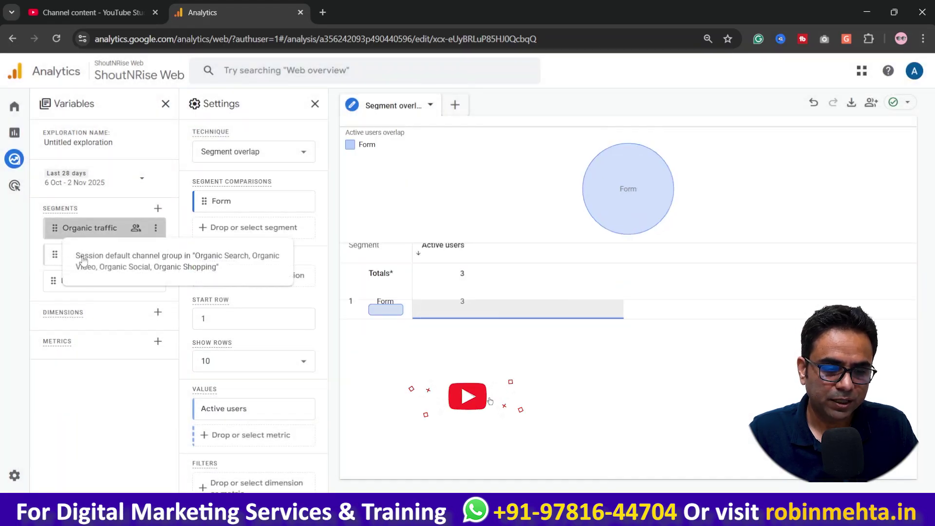
double_click(90, 228)
double_click(78, 254)
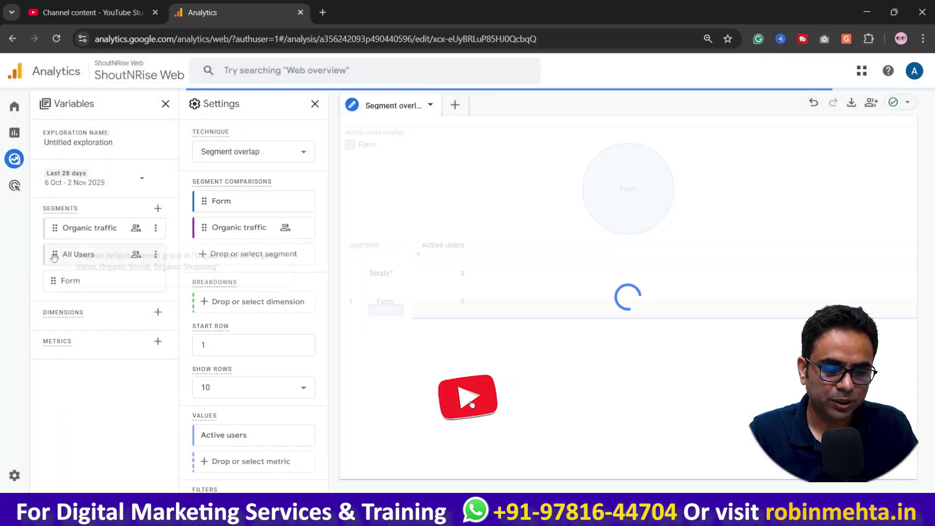
double_click(78, 285)
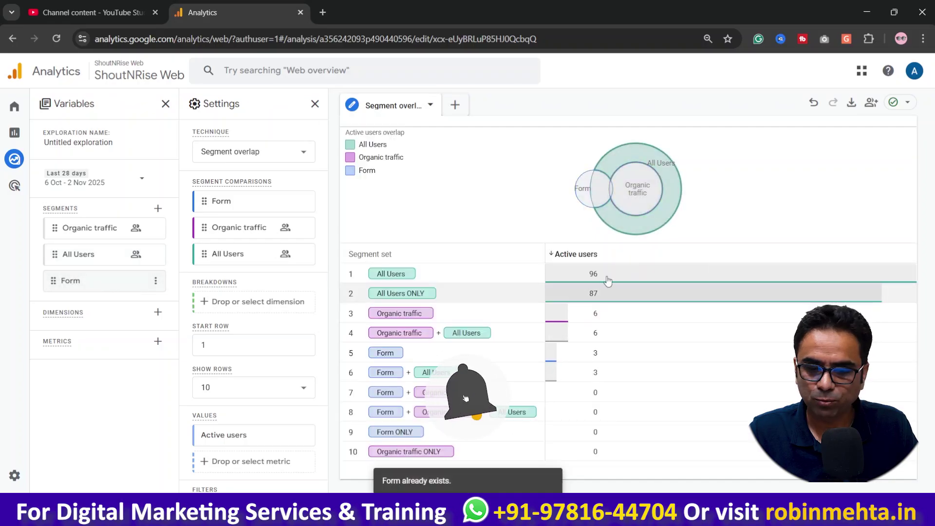
Examine the Form circle's overlaps in the diagram and the active users for Form combined with Organic traffic.
mouse_move(599, 197)
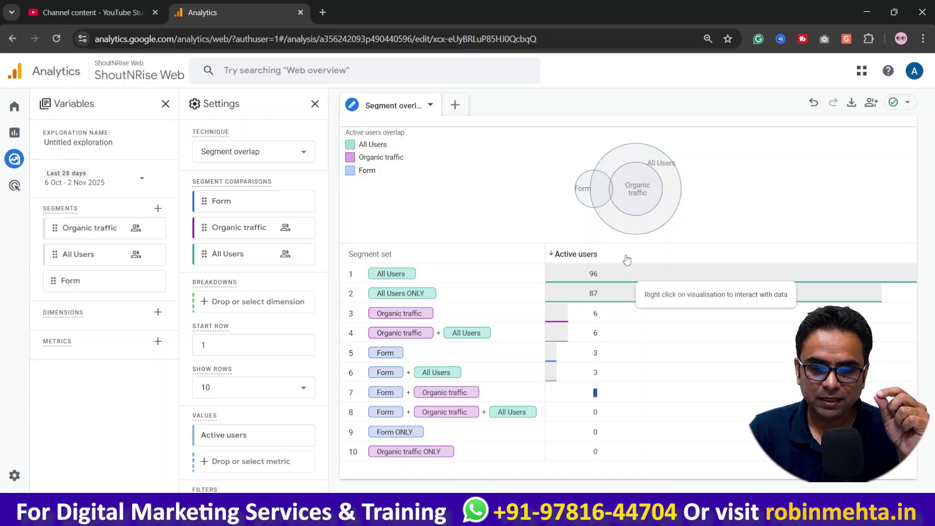
mouse_move(614, 197)
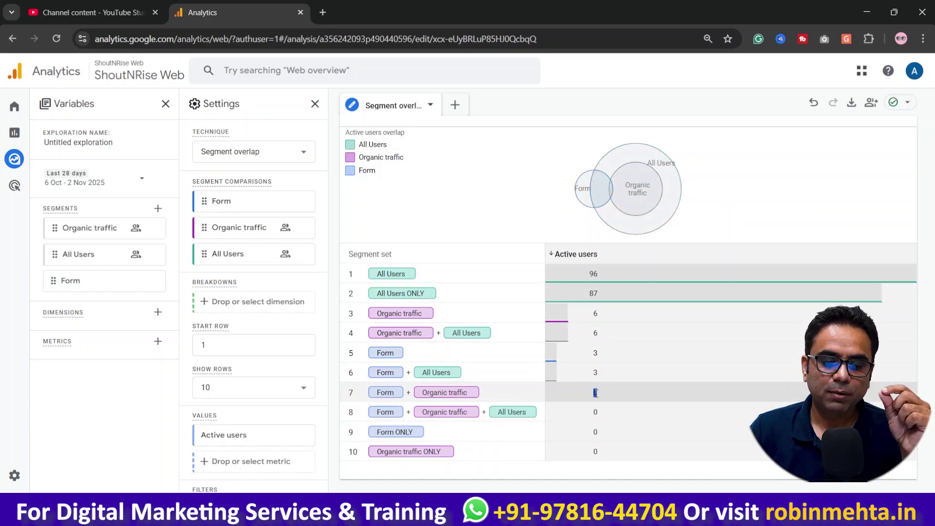
double_click(595, 393)
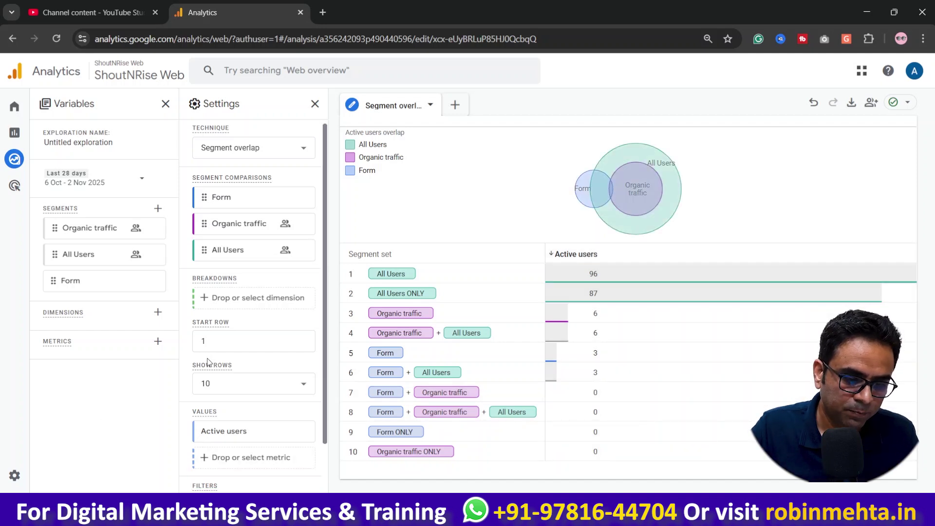
scroll(253, 385, down, 1)
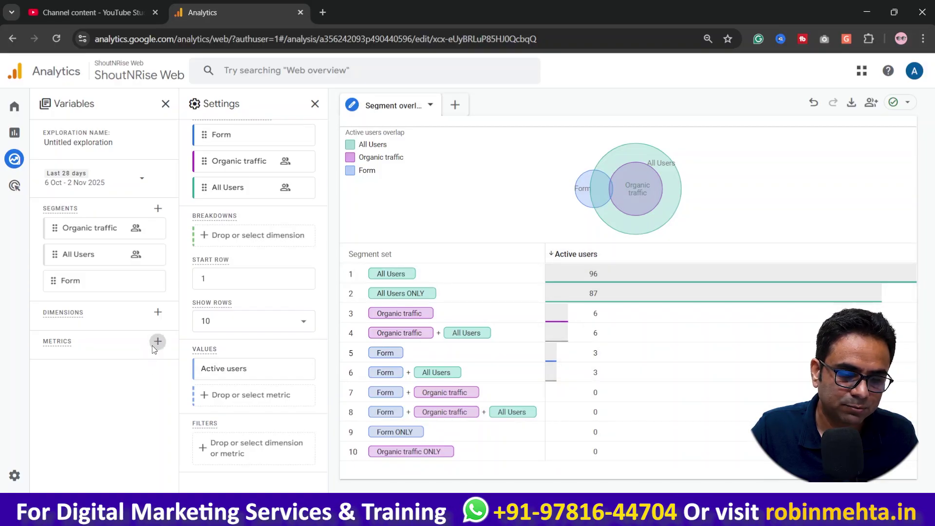
click(158, 341)
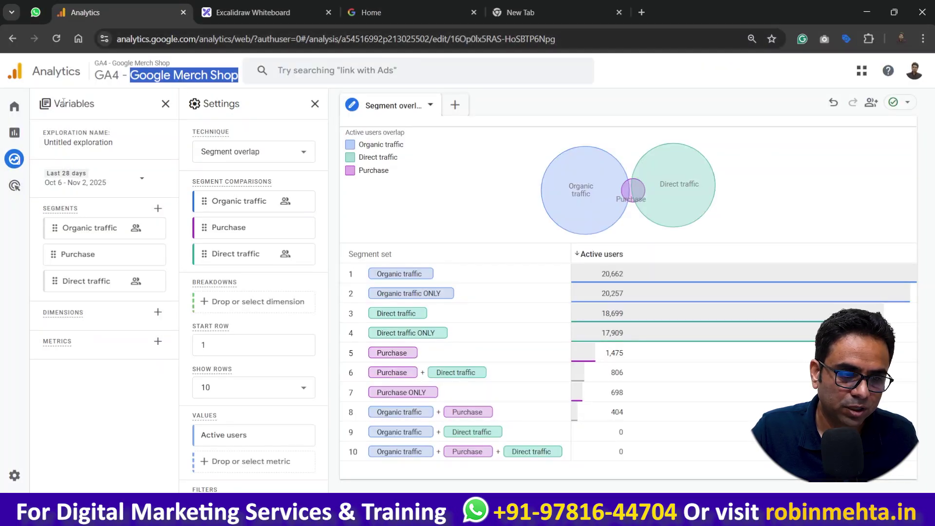
Return to the Explorations list from the Google Merch Shop exploration and create a new exploration from the Segment overlap template.
click(165, 104)
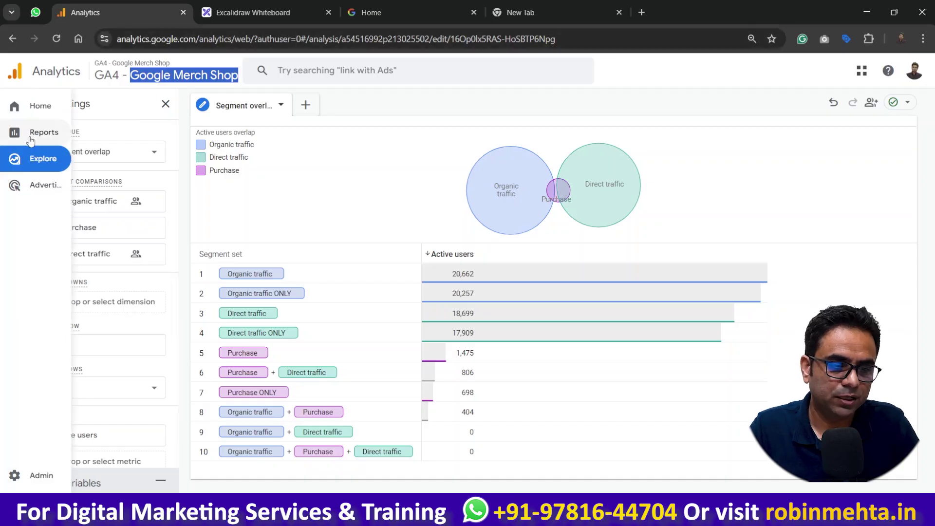
click(13, 39)
click(145, 42)
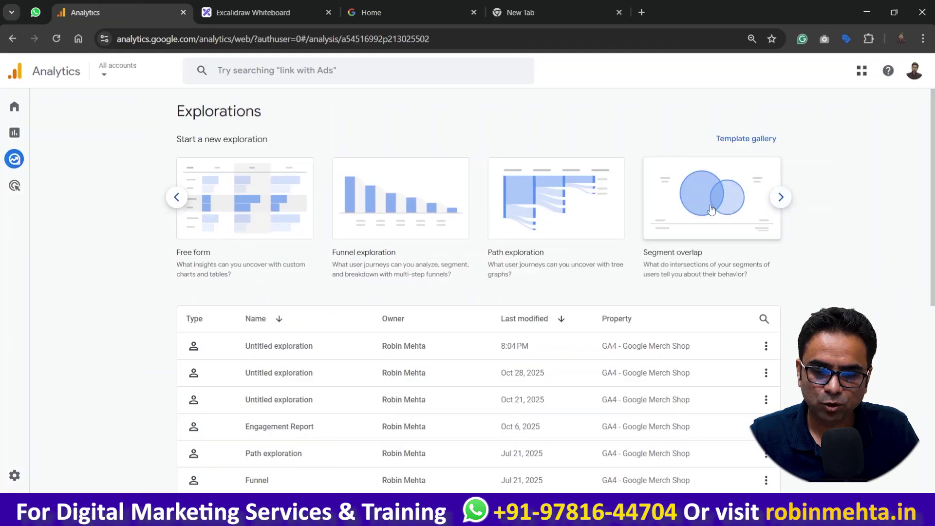
click(711, 209)
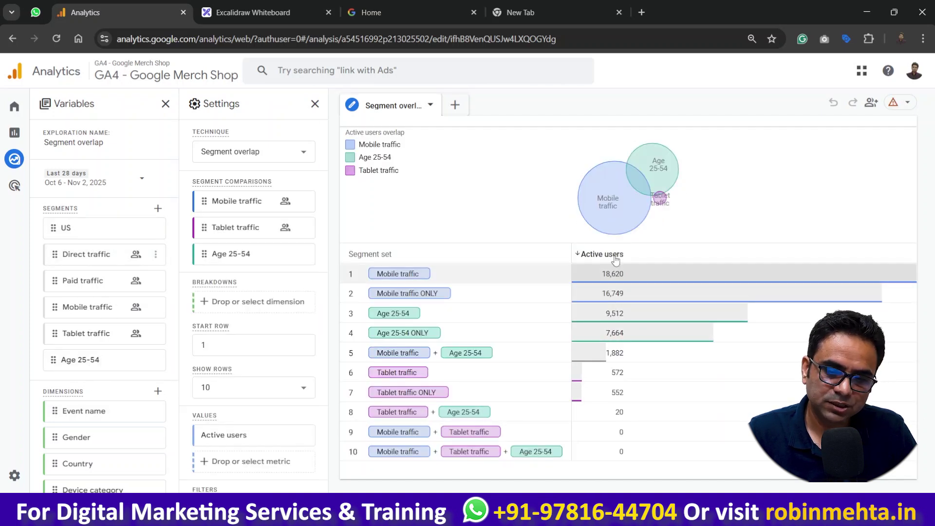
Add the Transactions metric to the values of the new segment overlap exploration.
mouse_move(651, 192)
scroll(112, 390, down, 3)
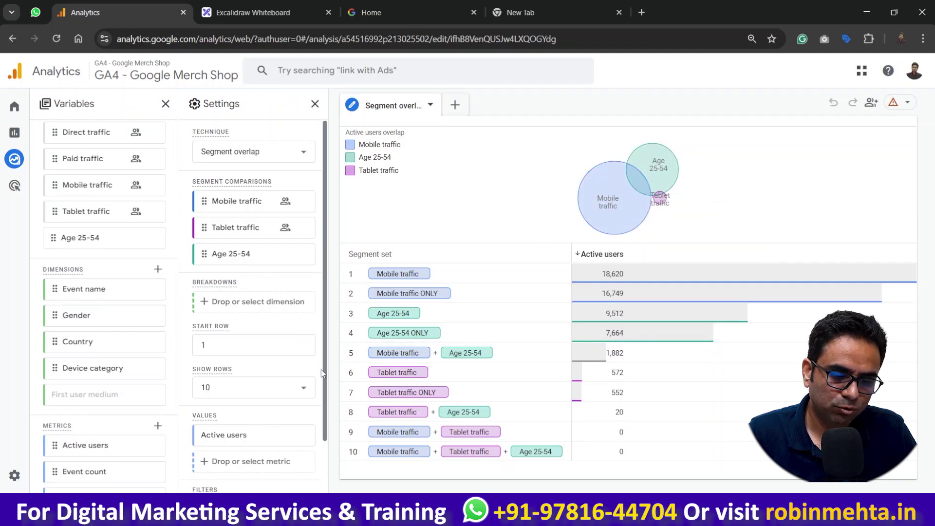
scroll(319, 373, down, 2)
scroll(123, 431, down, 1)
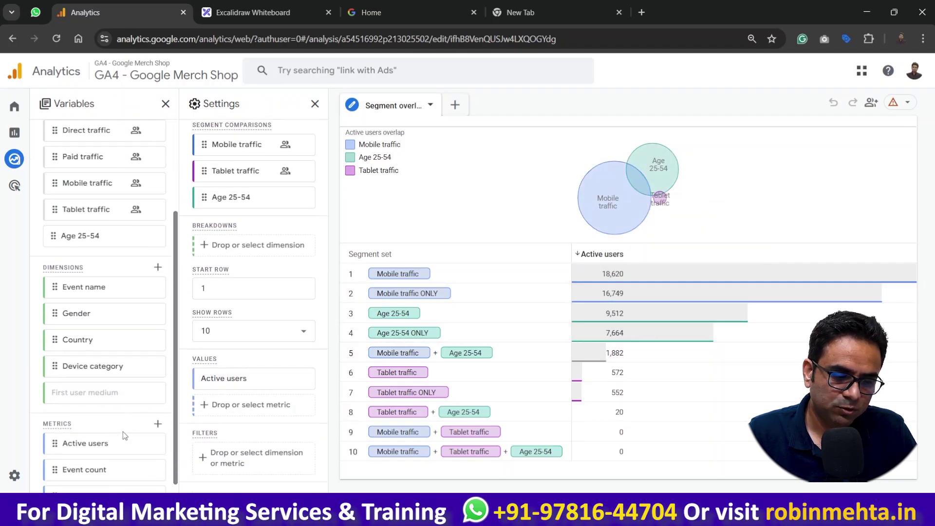
double_click(107, 480)
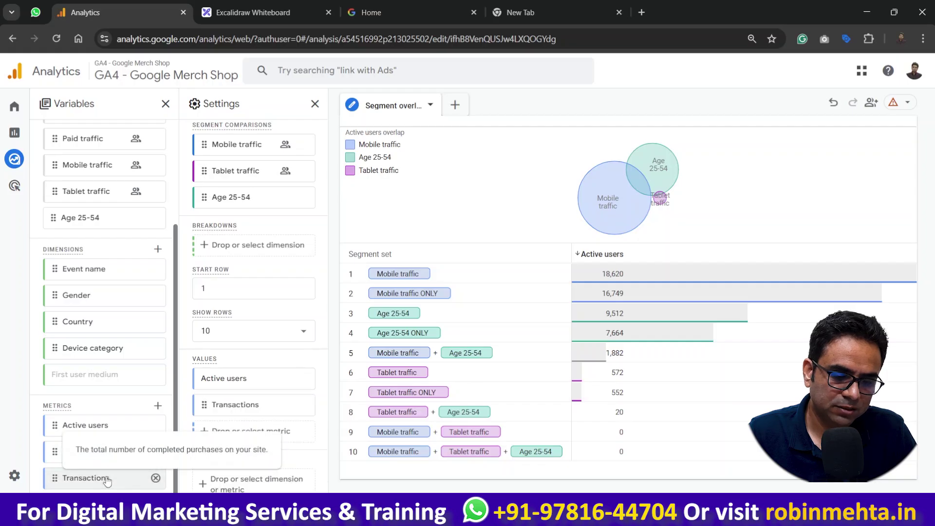